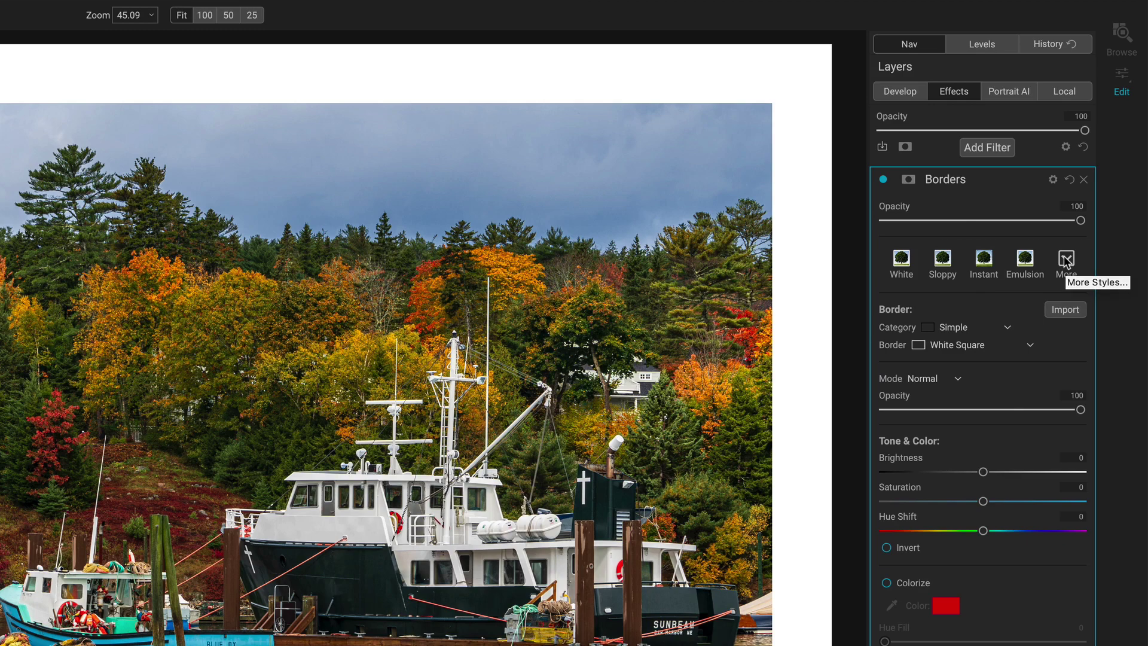
click(1066, 261)
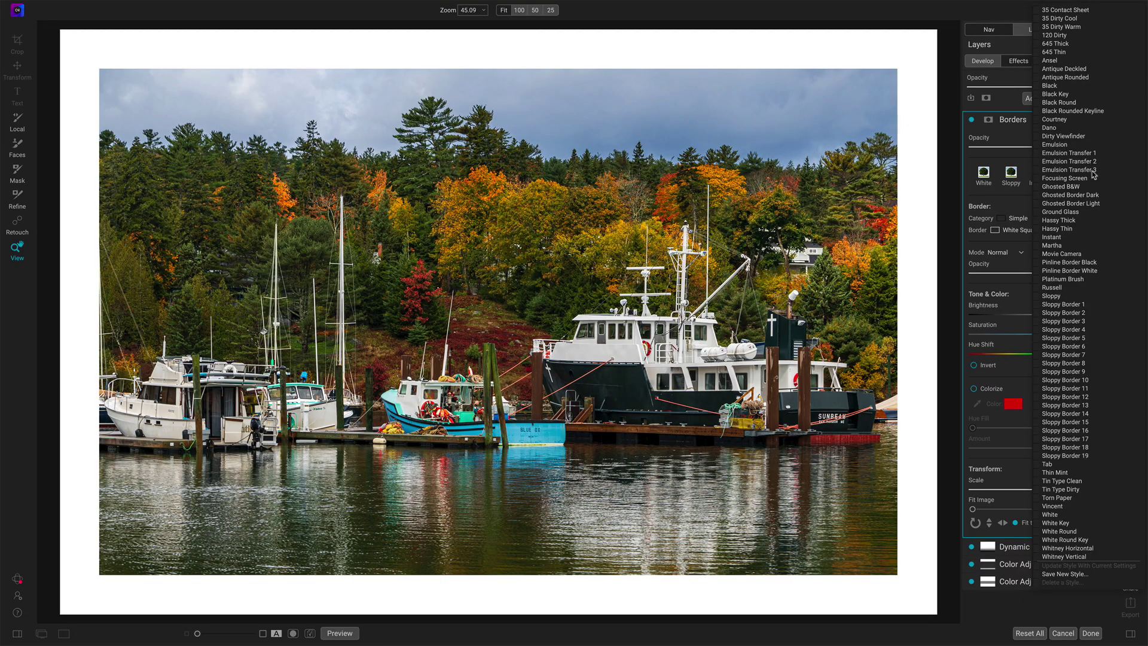
click(1092, 172)
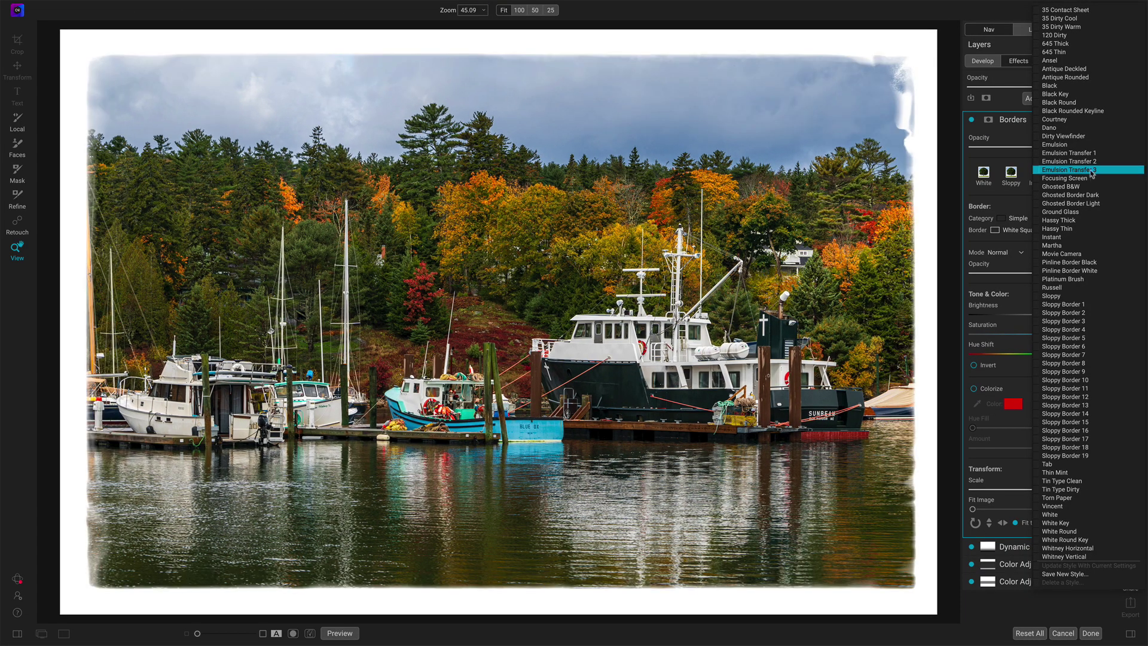
click(1079, 237)
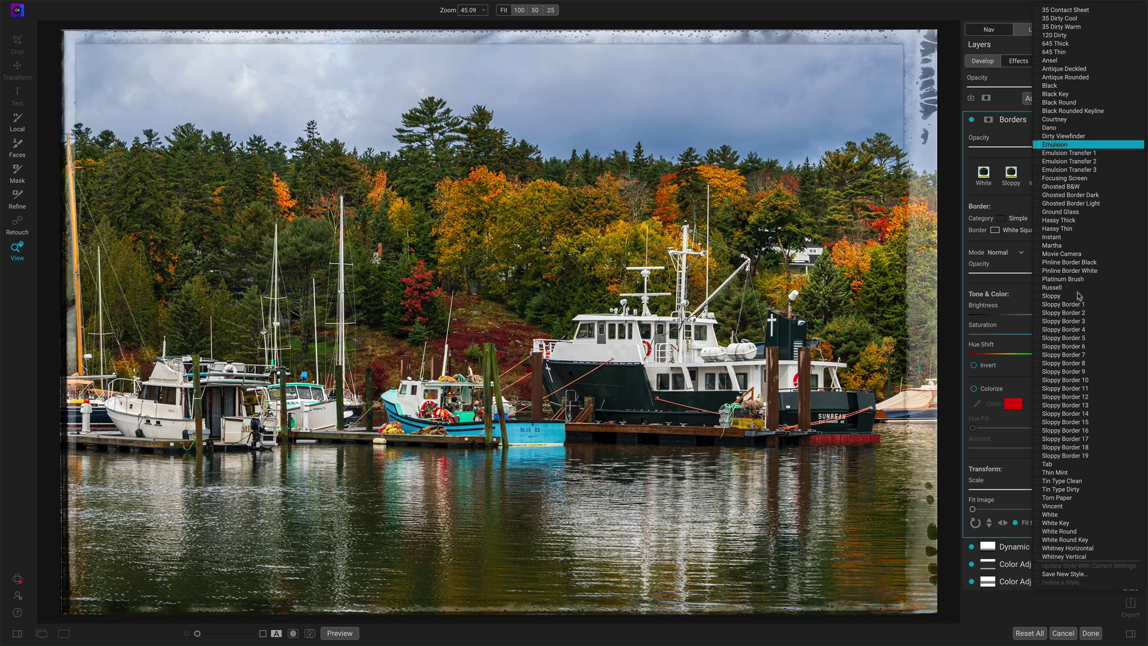
click(1052, 245)
click(1051, 296)
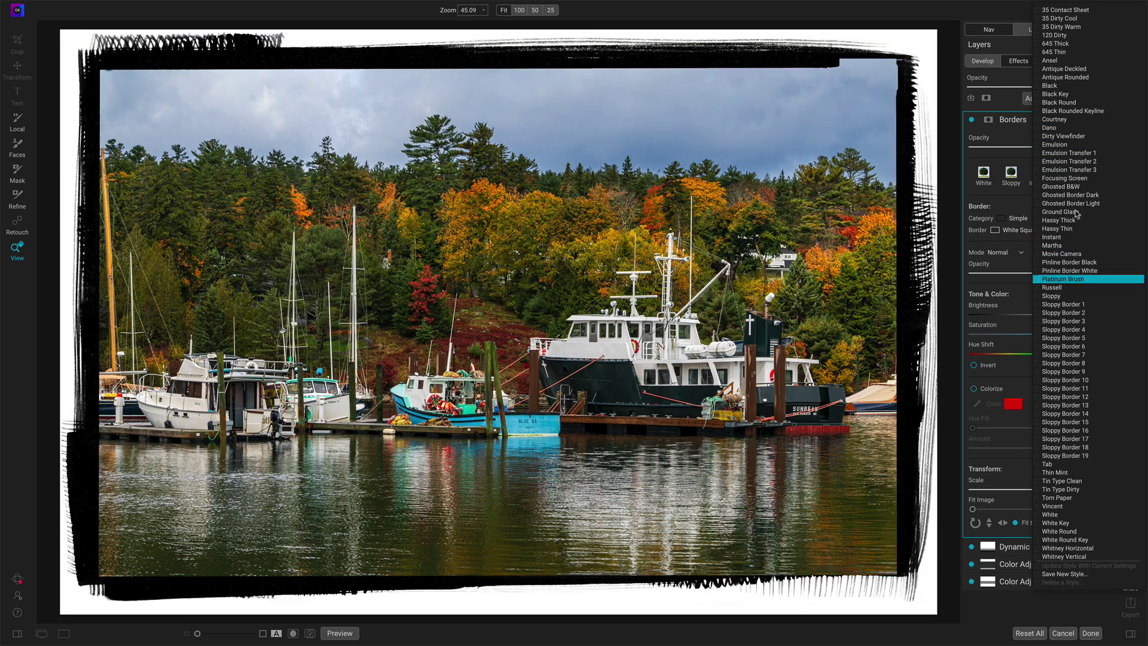
click(1072, 111)
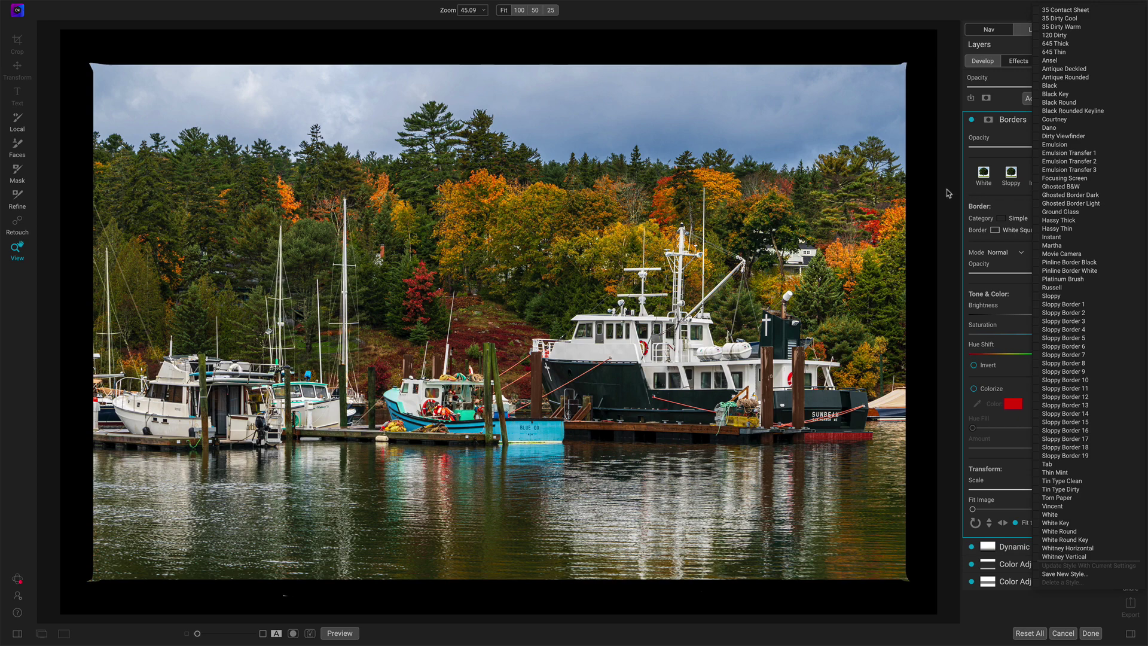
click(947, 193)
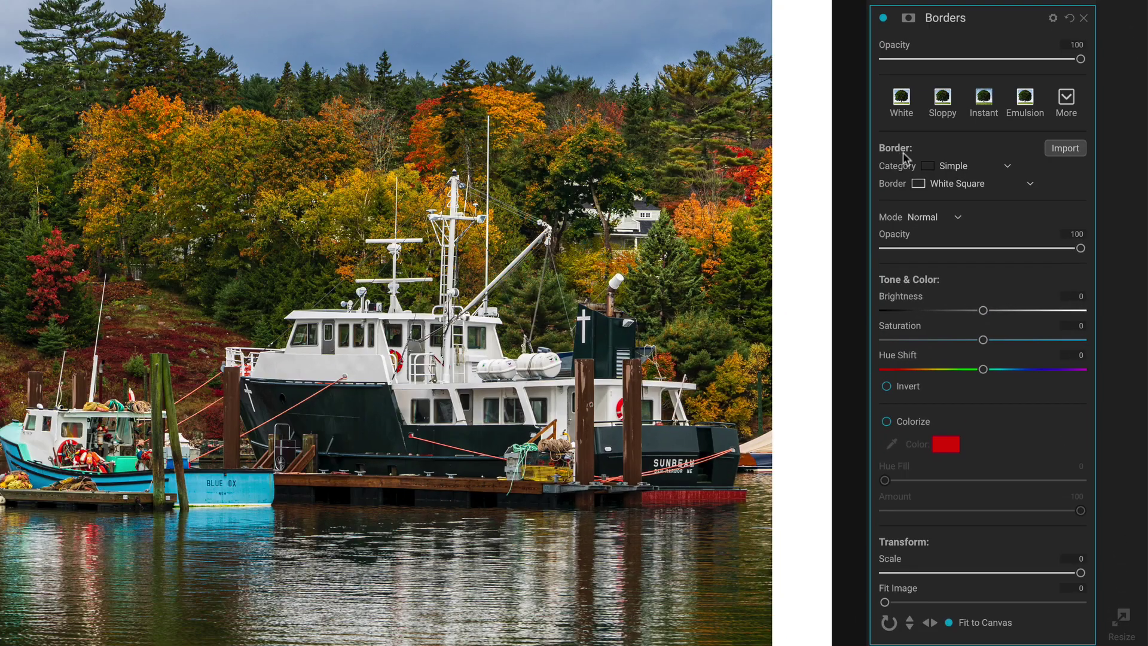
click(952, 169)
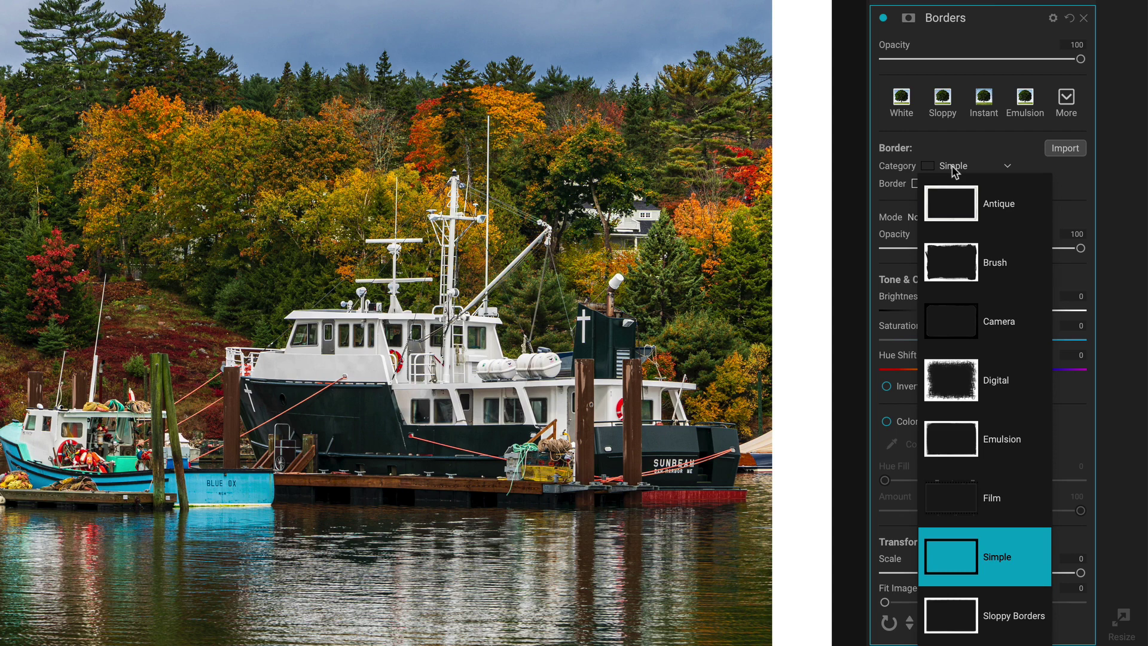
click(955, 169)
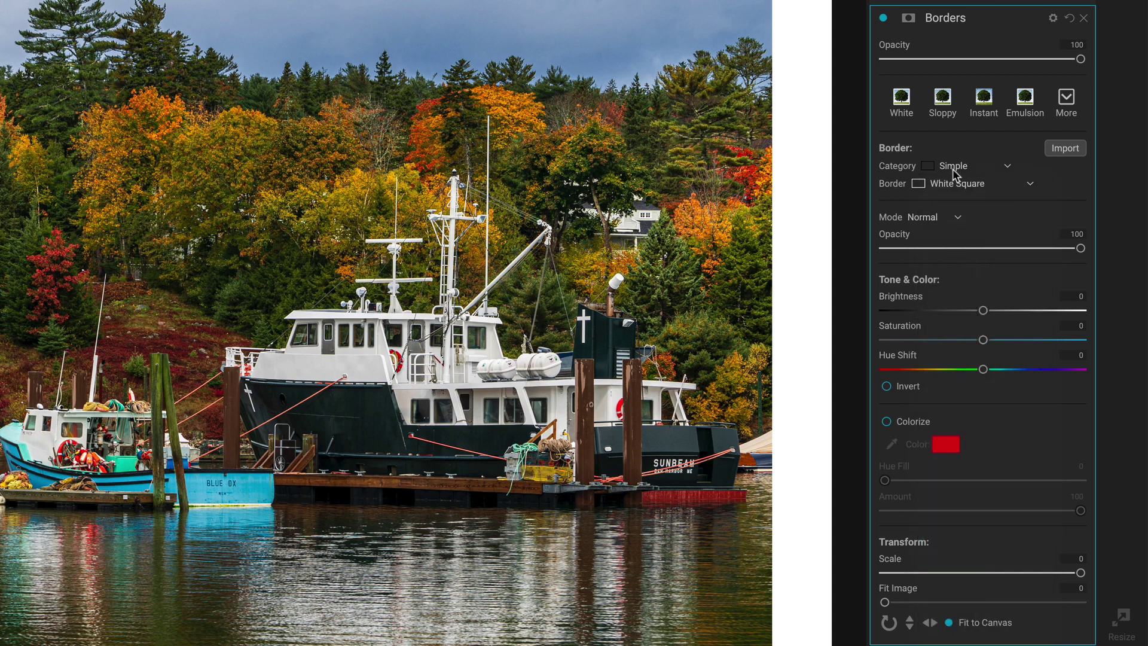
click(954, 187)
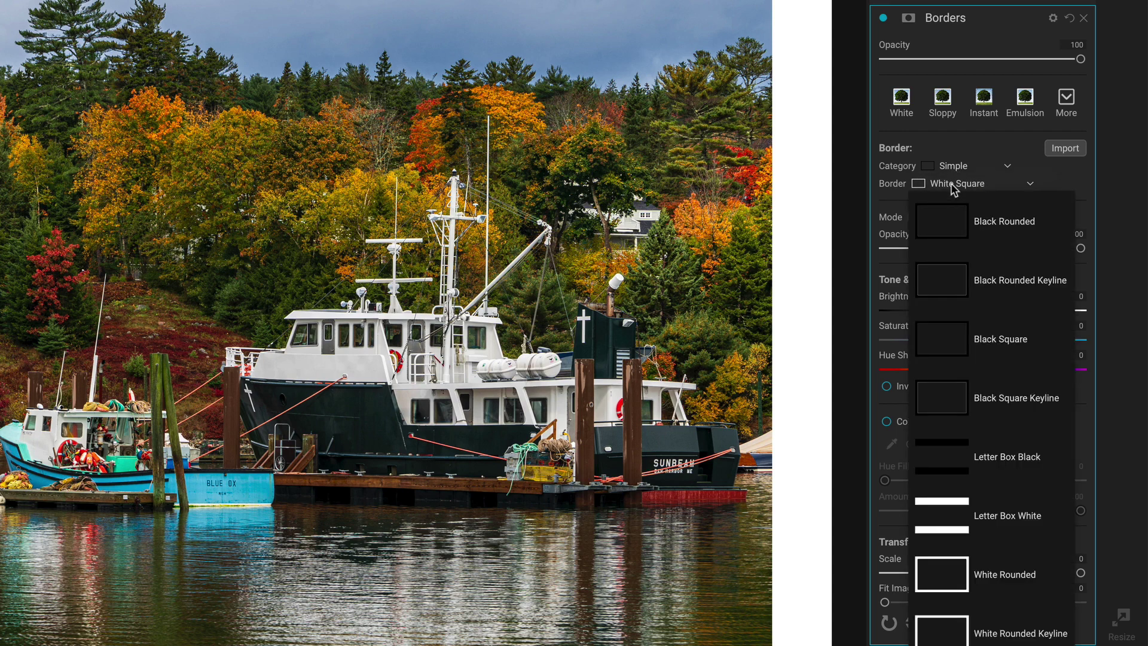
click(952, 185)
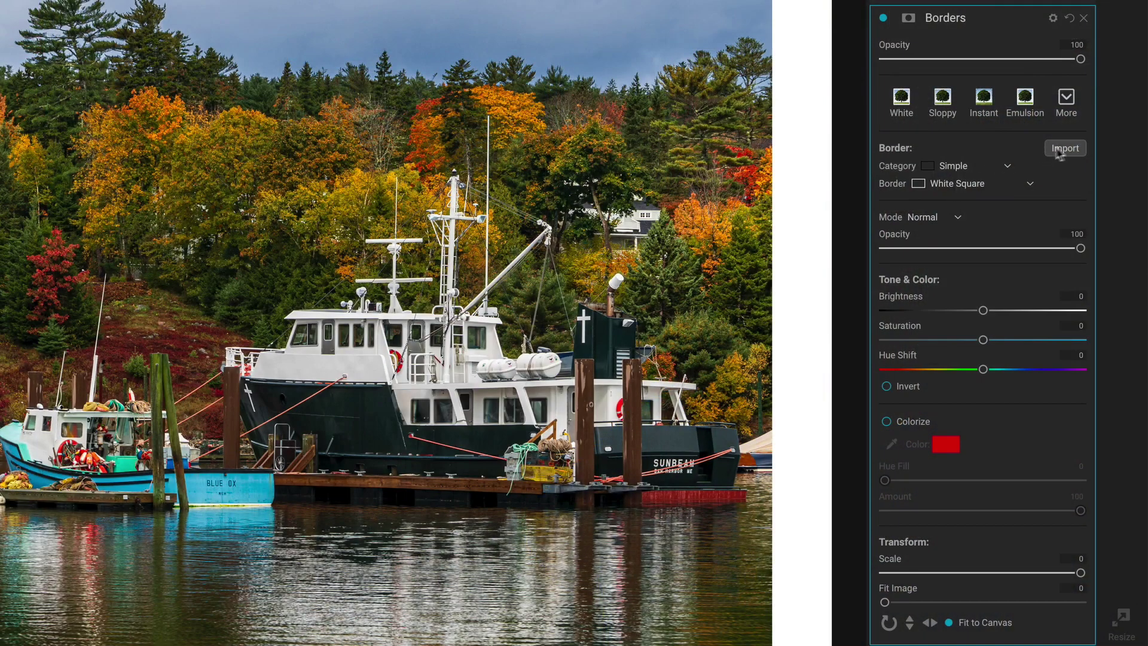
click(1060, 149)
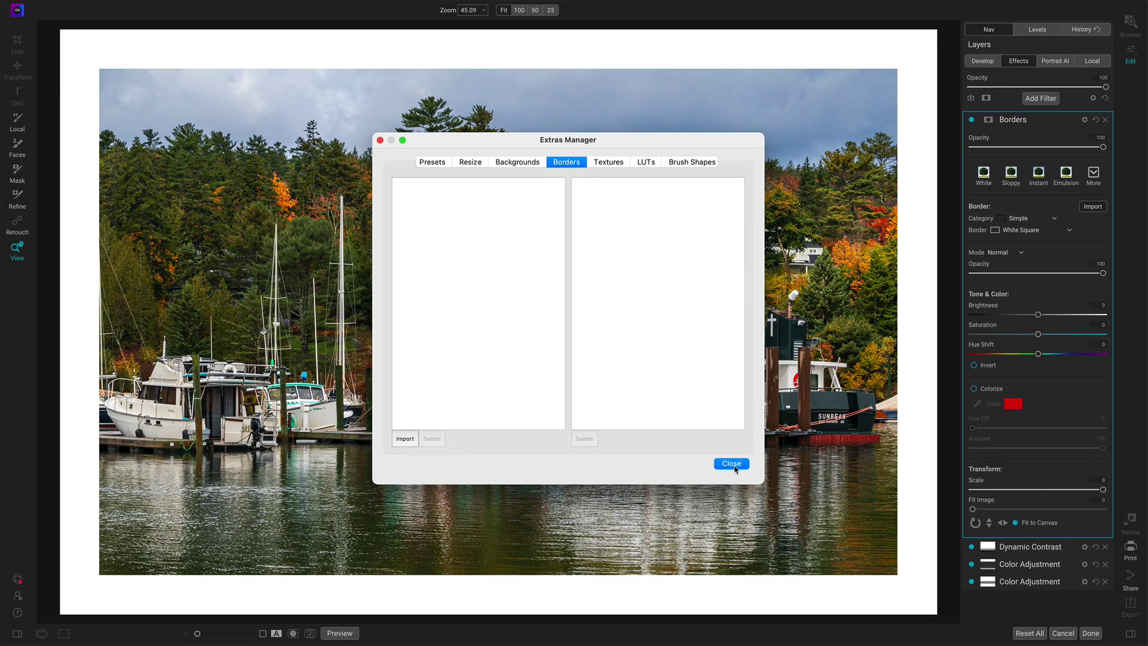
click(731, 464)
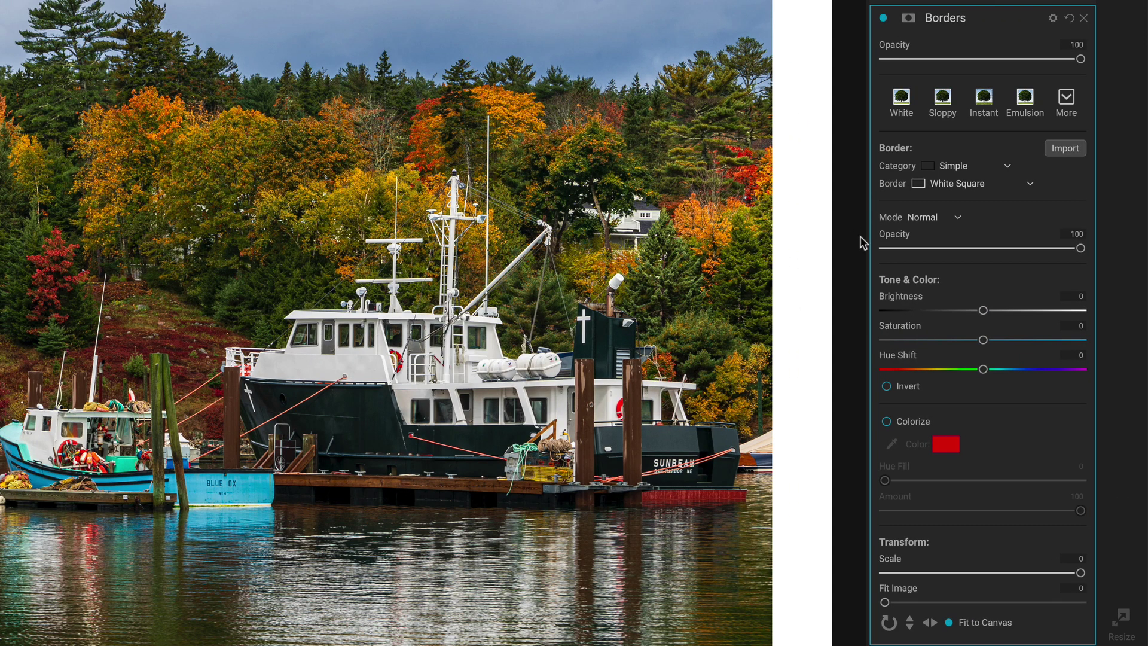
click(959, 219)
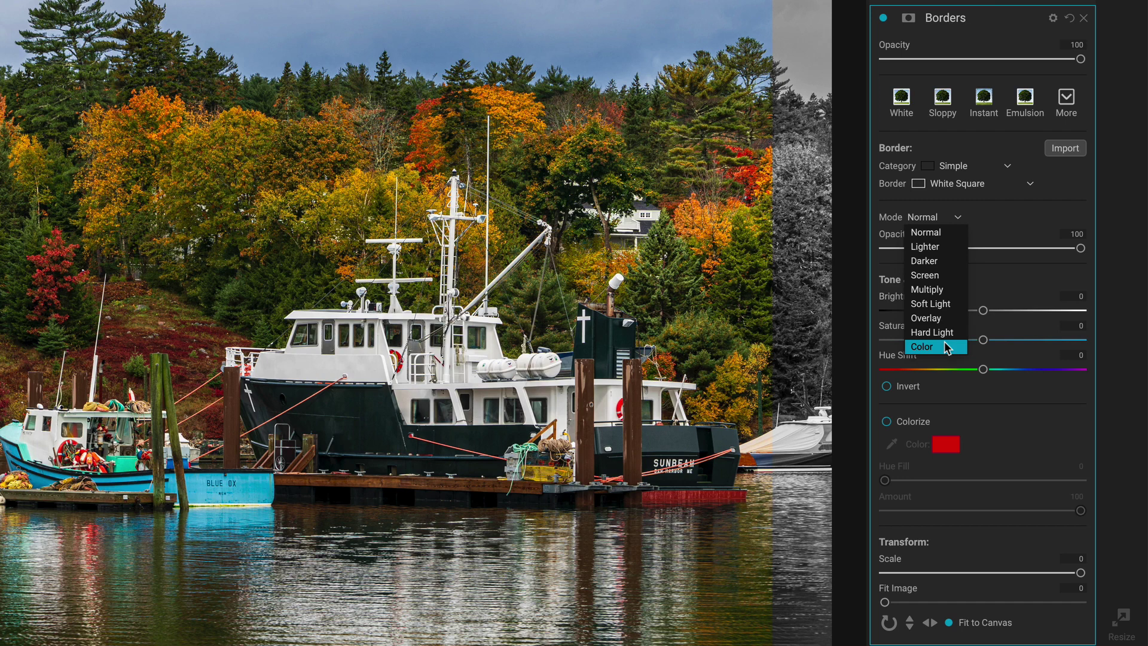
click(990, 225)
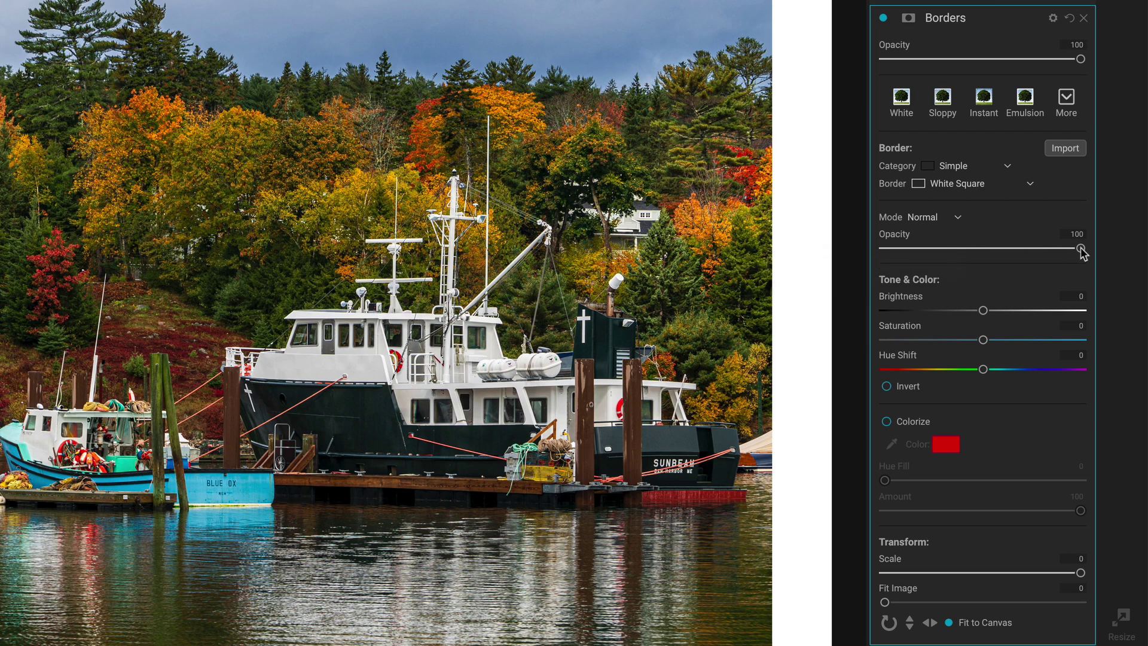
drag(1082, 254, 1041, 277)
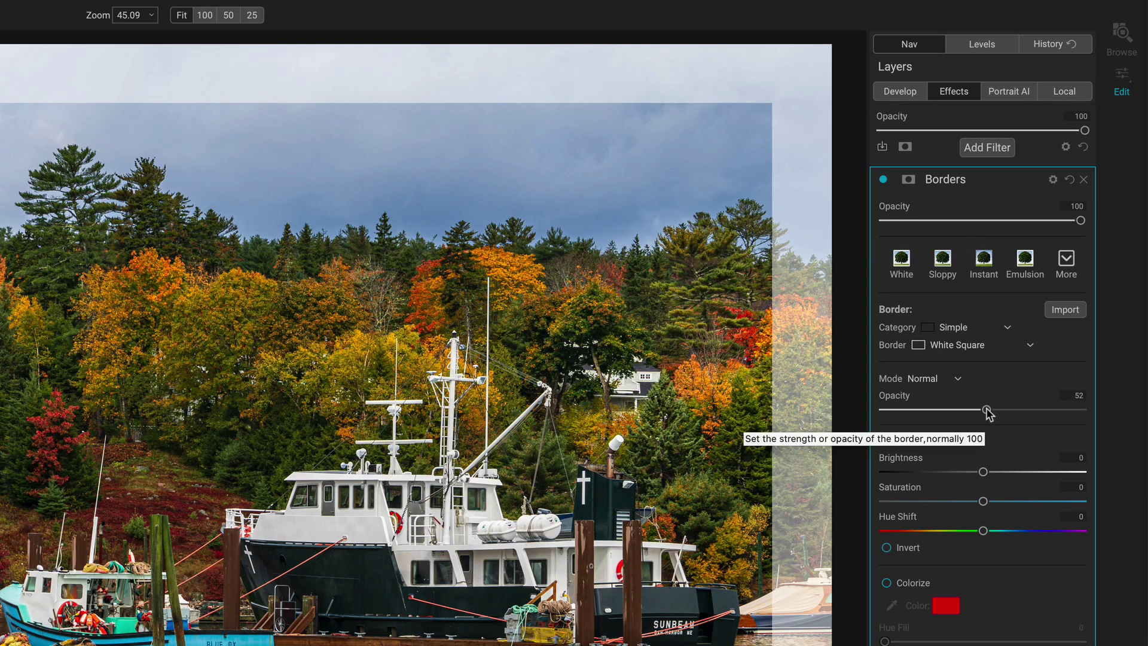
drag(987, 411, 1097, 410)
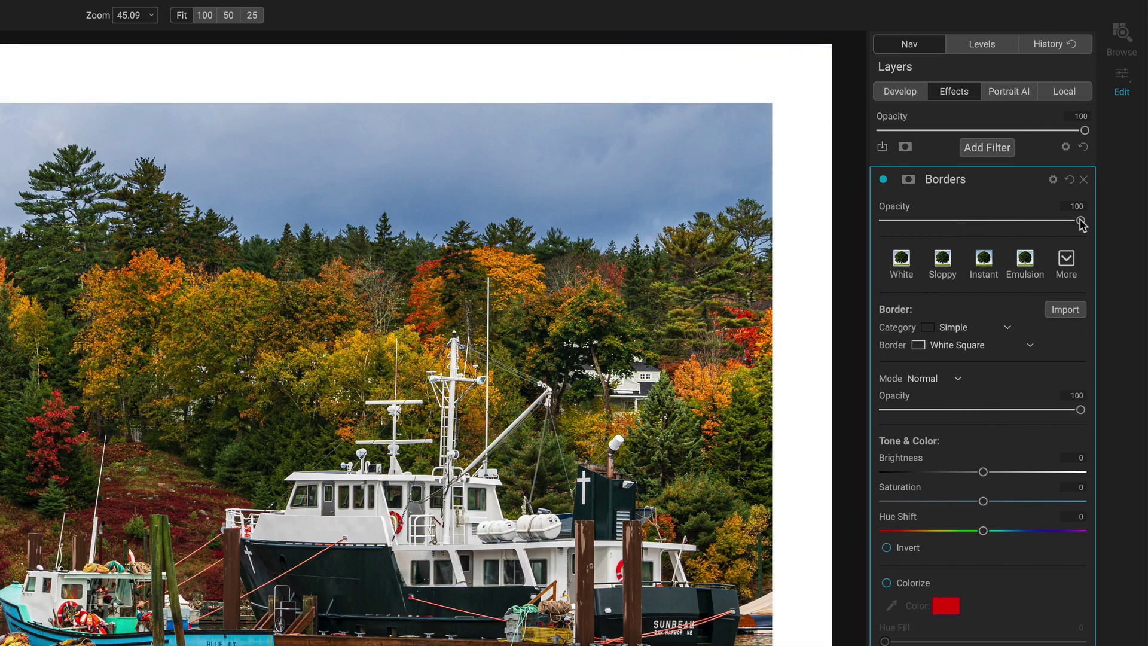
drag(1081, 222, 985, 229)
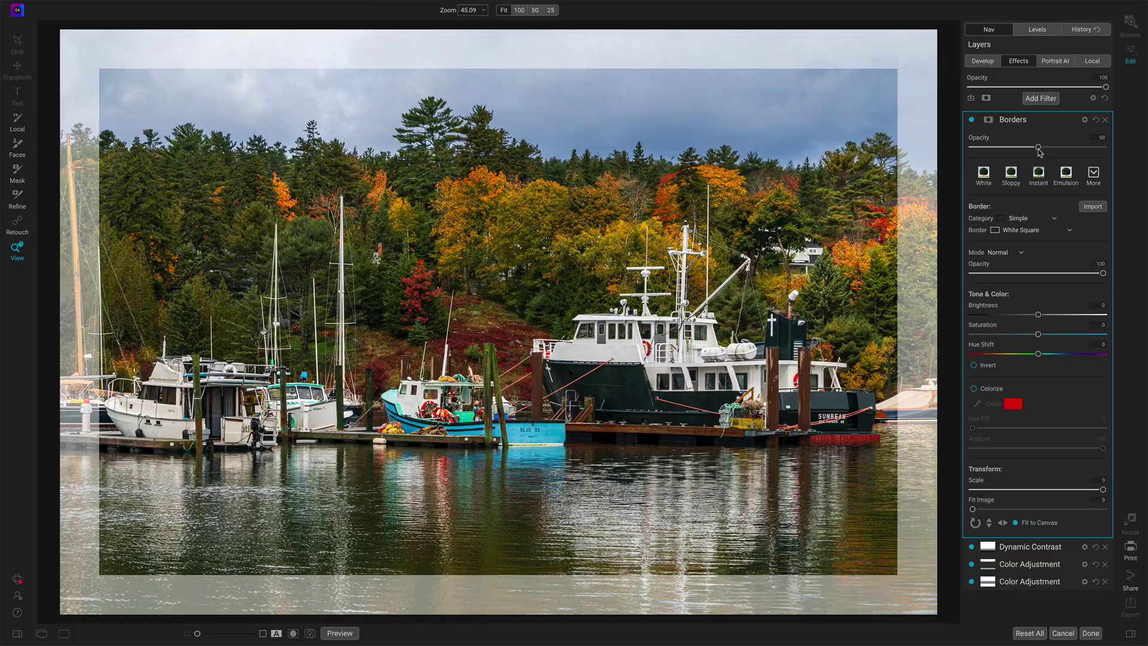
drag(1039, 152, 1110, 152)
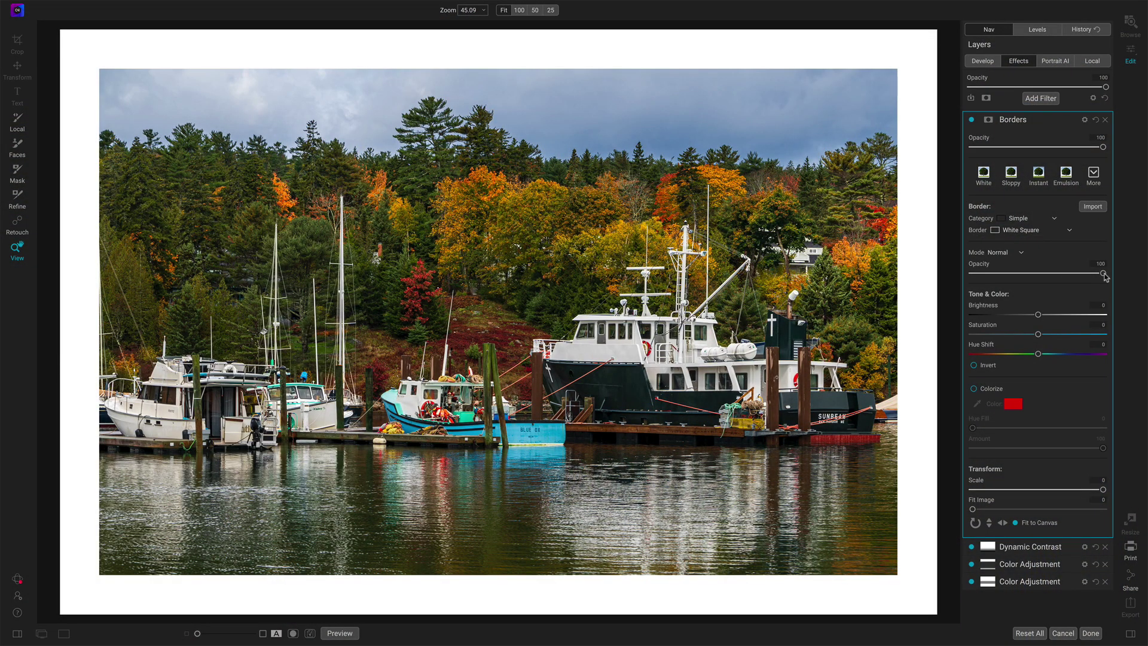
drag(1103, 274, 1037, 279)
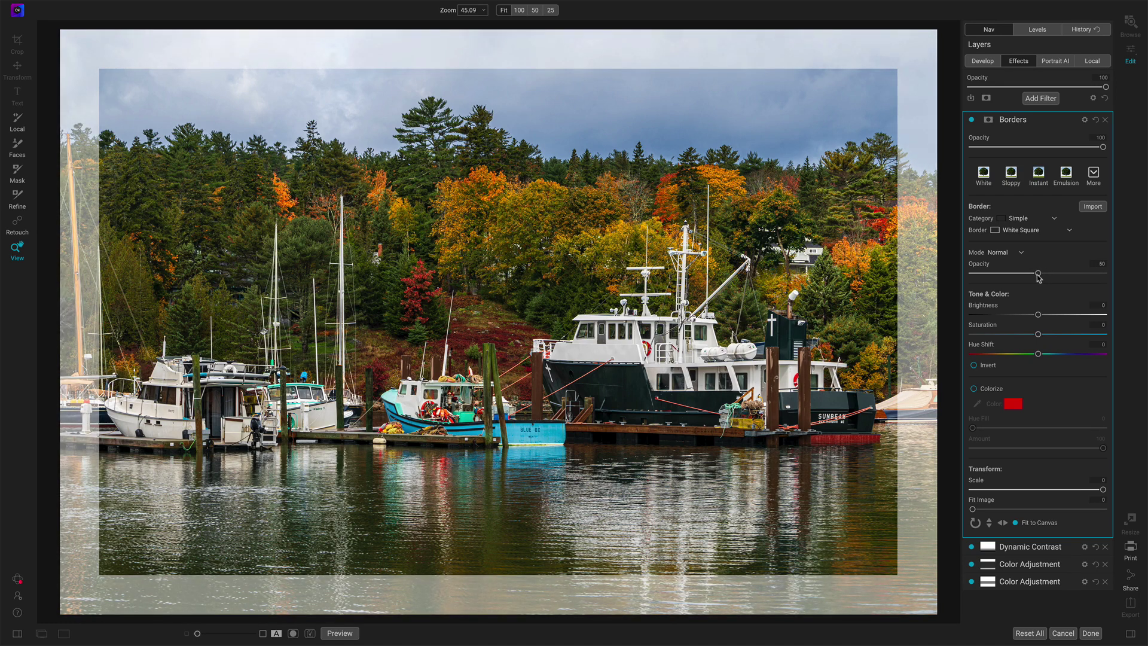
drag(1038, 276, 1115, 280)
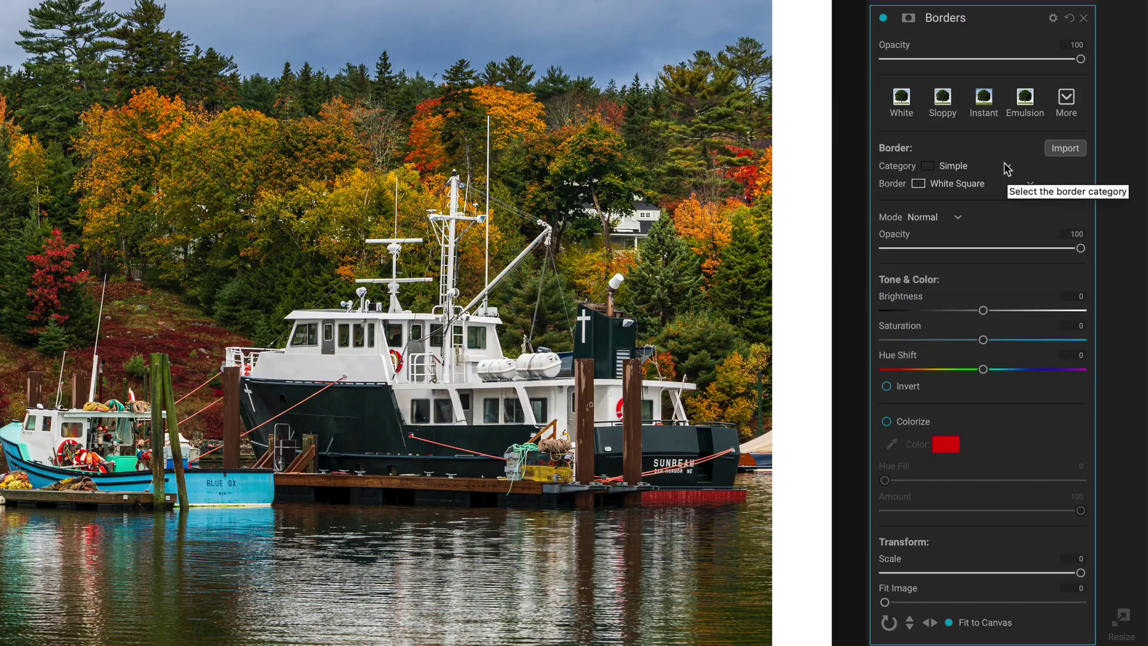
Choose the Film border category and apply its 35mm Dirty 002 border
click(1054, 219)
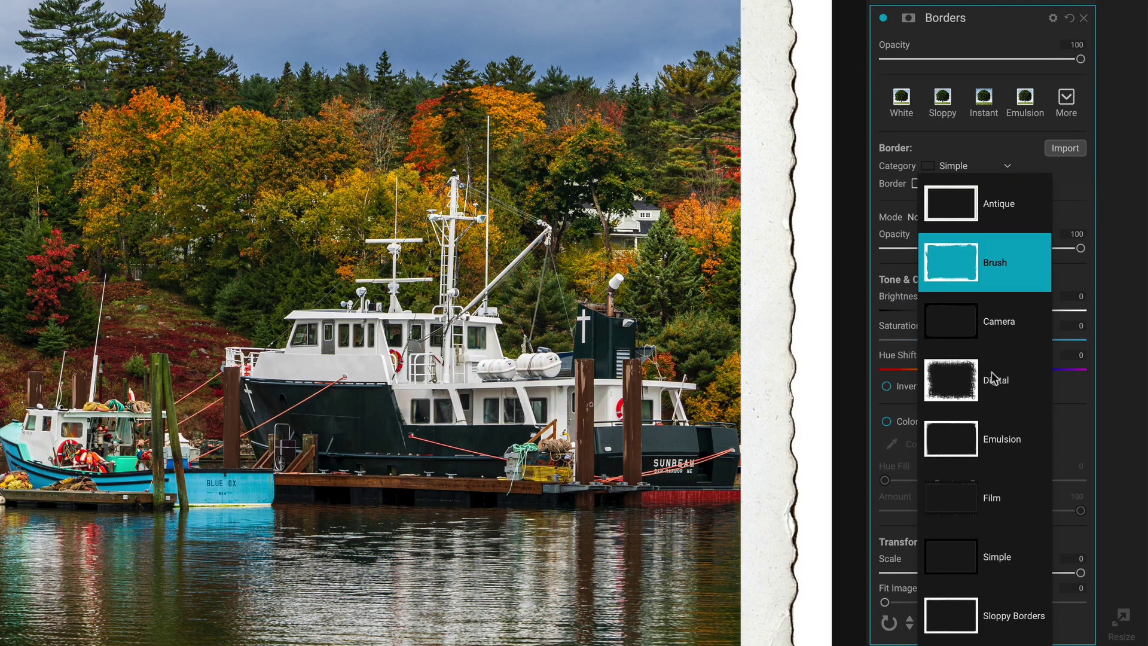
click(978, 495)
click(978, 187)
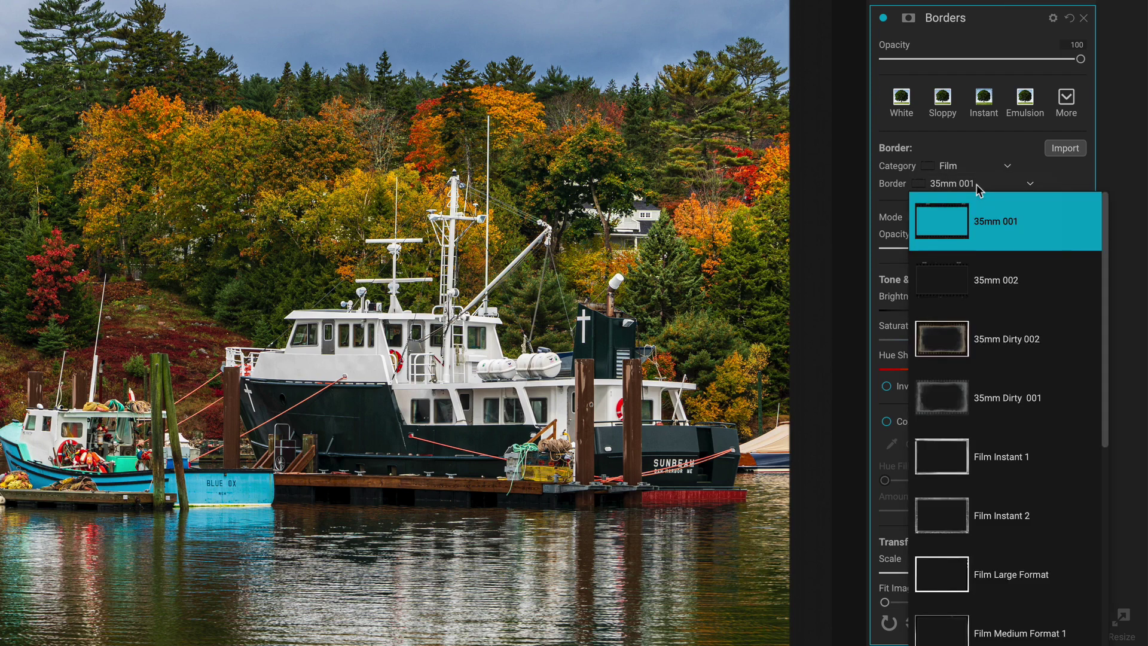
click(991, 342)
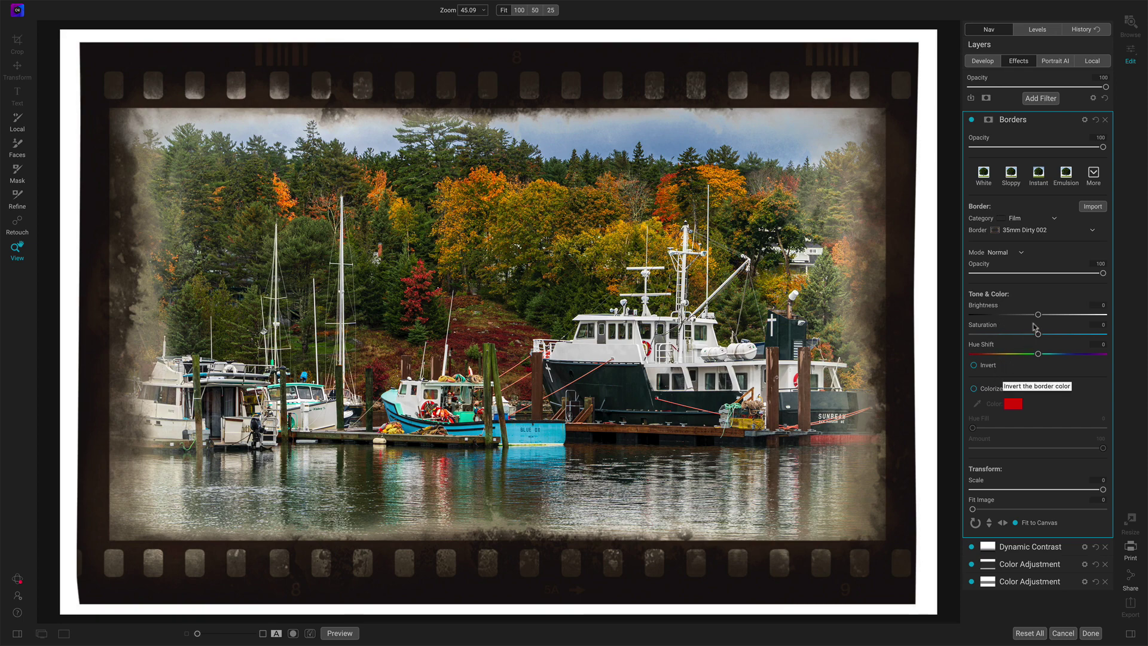
Brighten the film border, set saturation to 36, nudge hue shift, then try Invert and revert it
drag(1038, 315, 1111, 299)
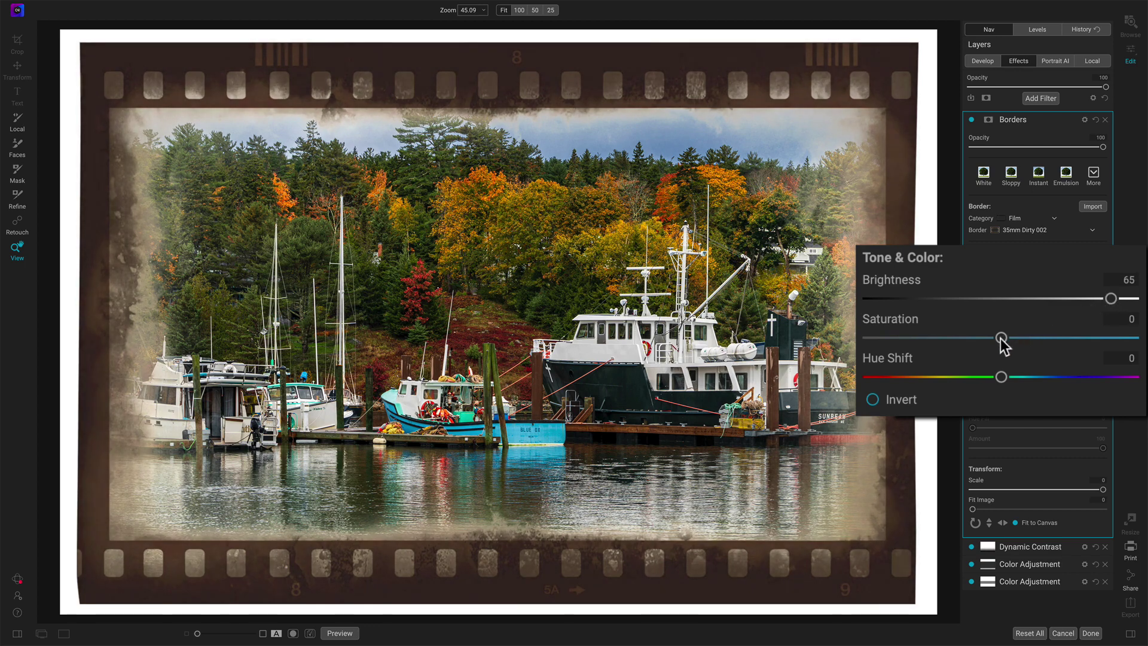
drag(1001, 338, 1050, 339)
drag(1093, 336, 1055, 342)
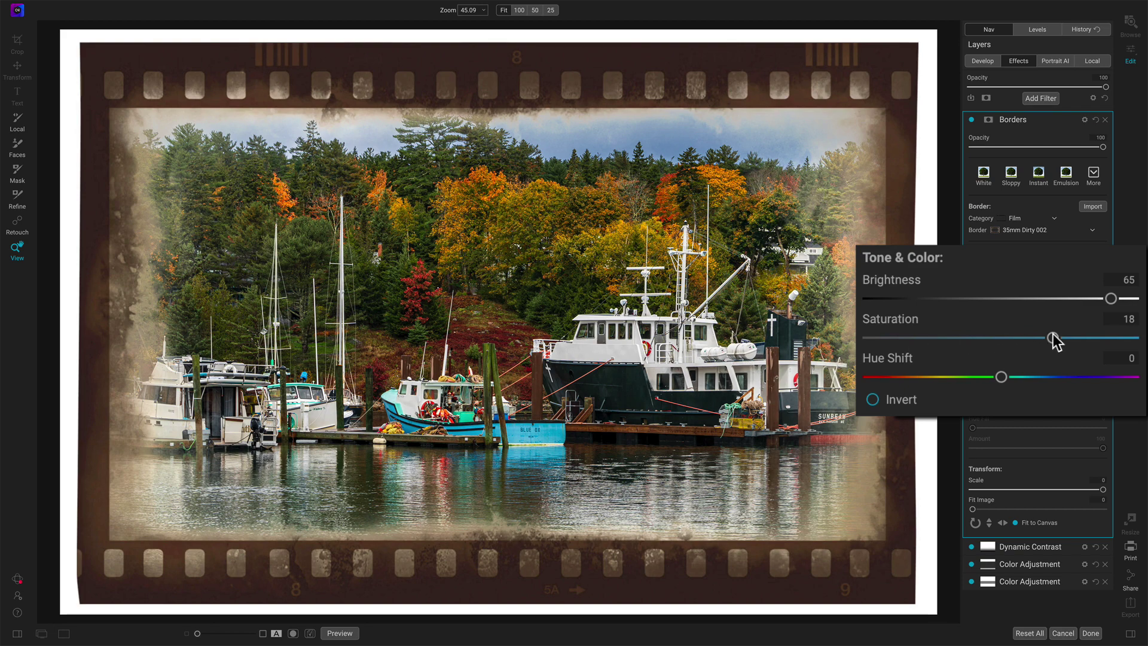
drag(1052, 338, 1083, 346)
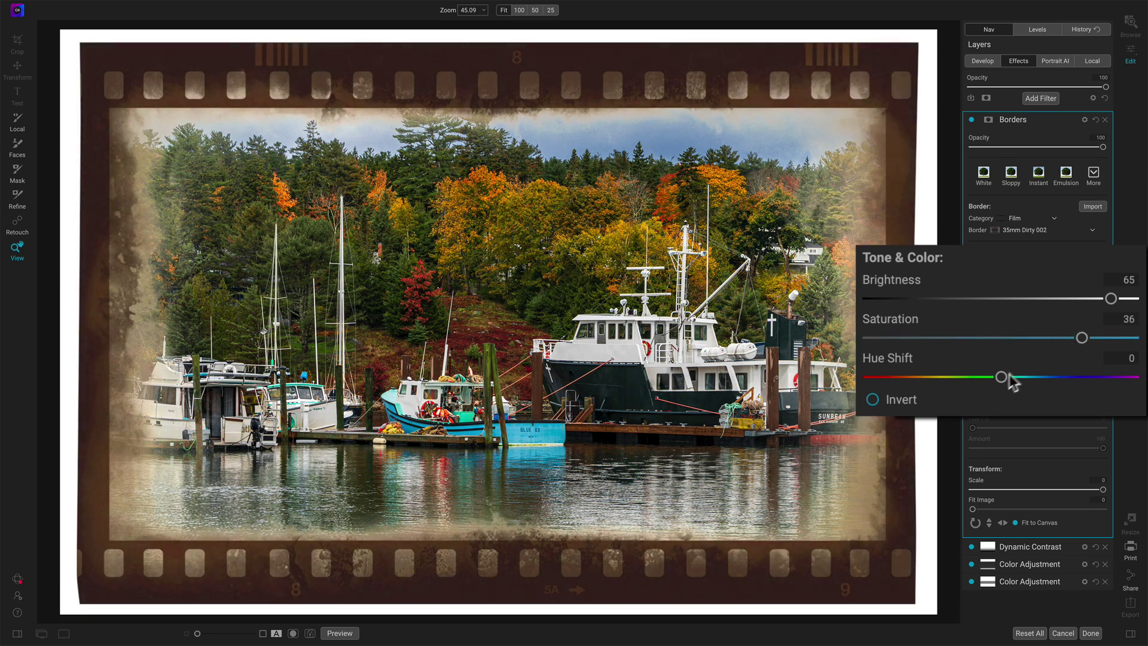
mouse_move(1005, 378)
mouse_down()
mouse_move(983, 377)
mouse_move(1004, 377)
mouse_up()
click(872, 399)
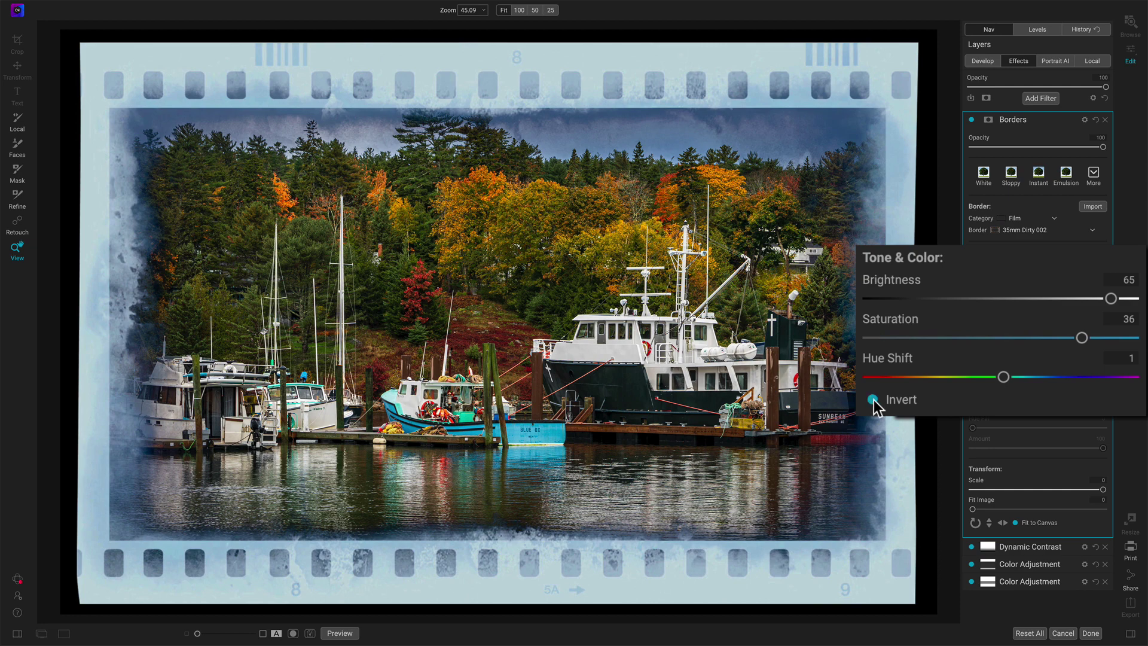
click(873, 400)
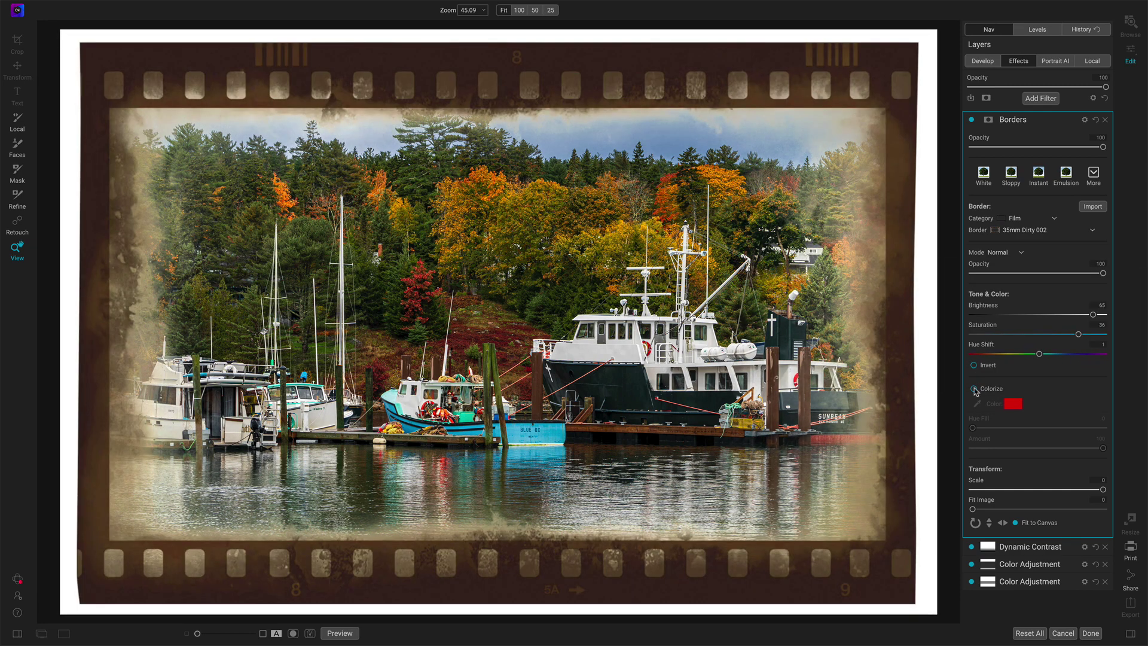
Preview a green Colorize tint with Hue Fill 98 and Amount 21, then disable Colorize
click(974, 389)
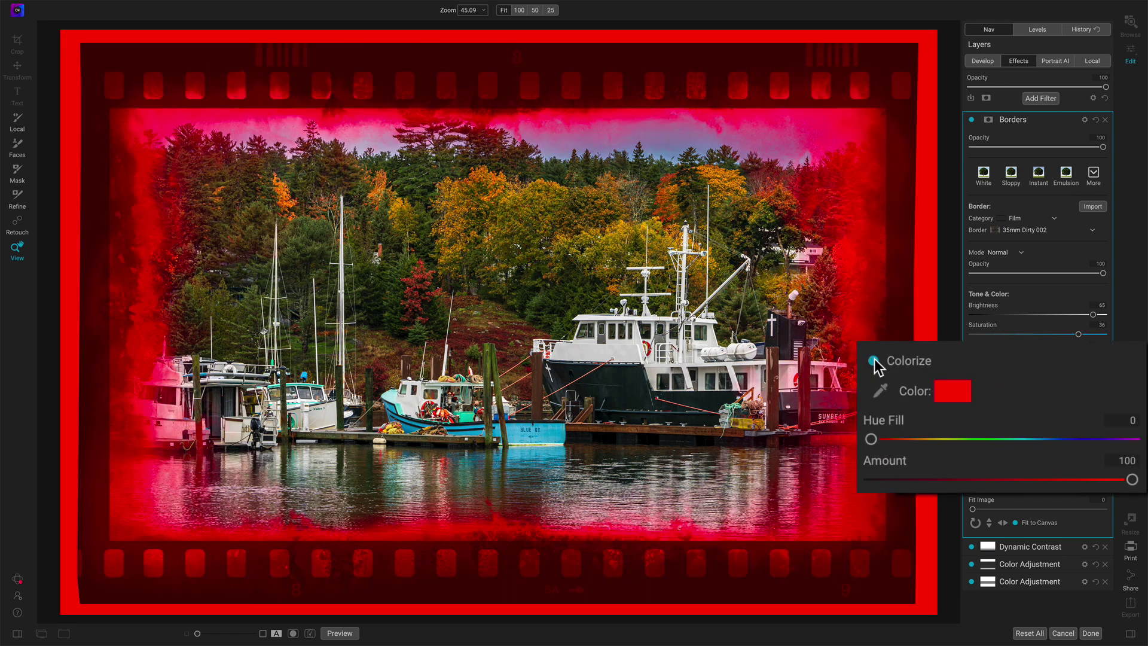
drag(874, 441, 911, 439)
drag(1125, 480, 924, 481)
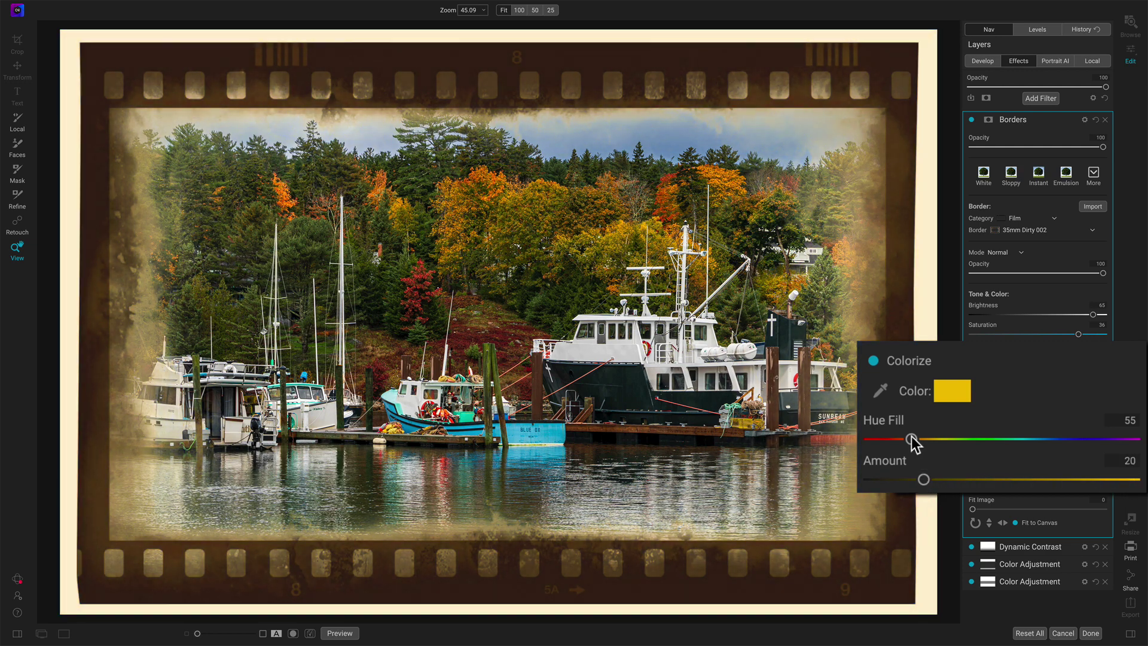
drag(913, 439, 943, 440)
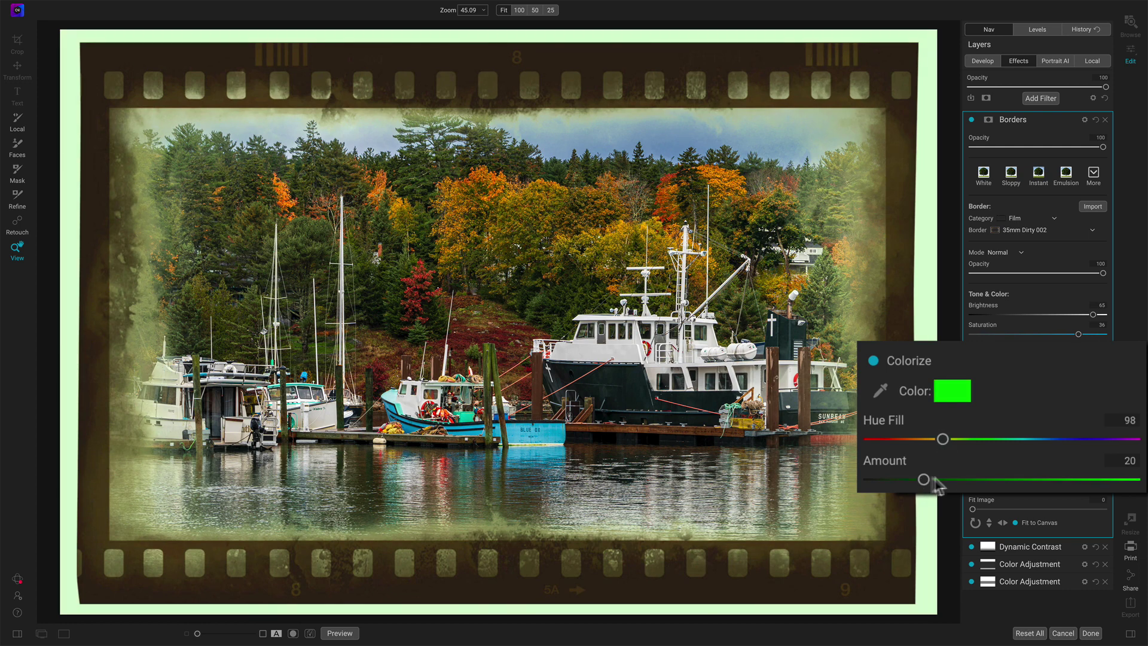
drag(934, 481, 937, 480)
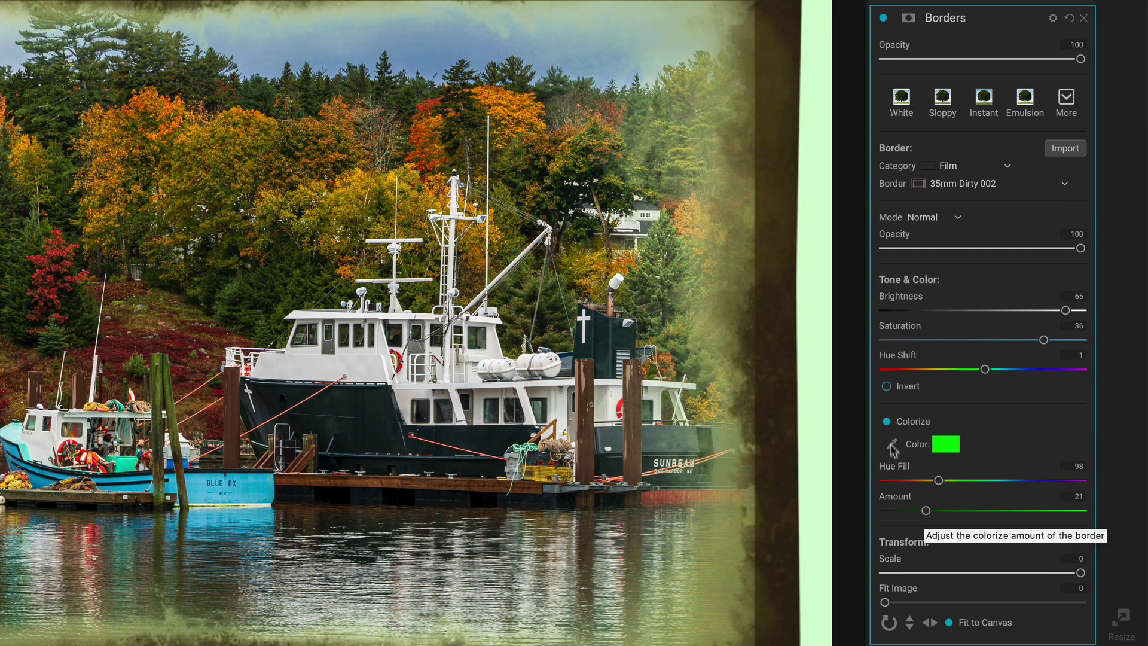
click(887, 422)
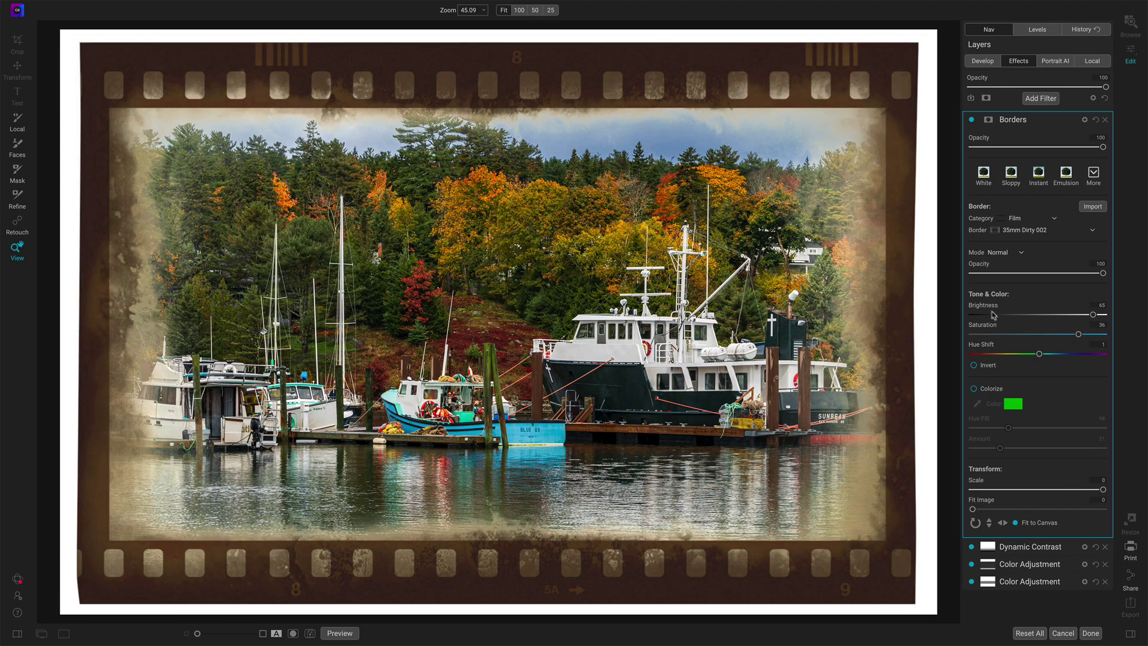
Reset border brightness, set it to 16, and lower Transform Scale to about -8
double_click(986, 306)
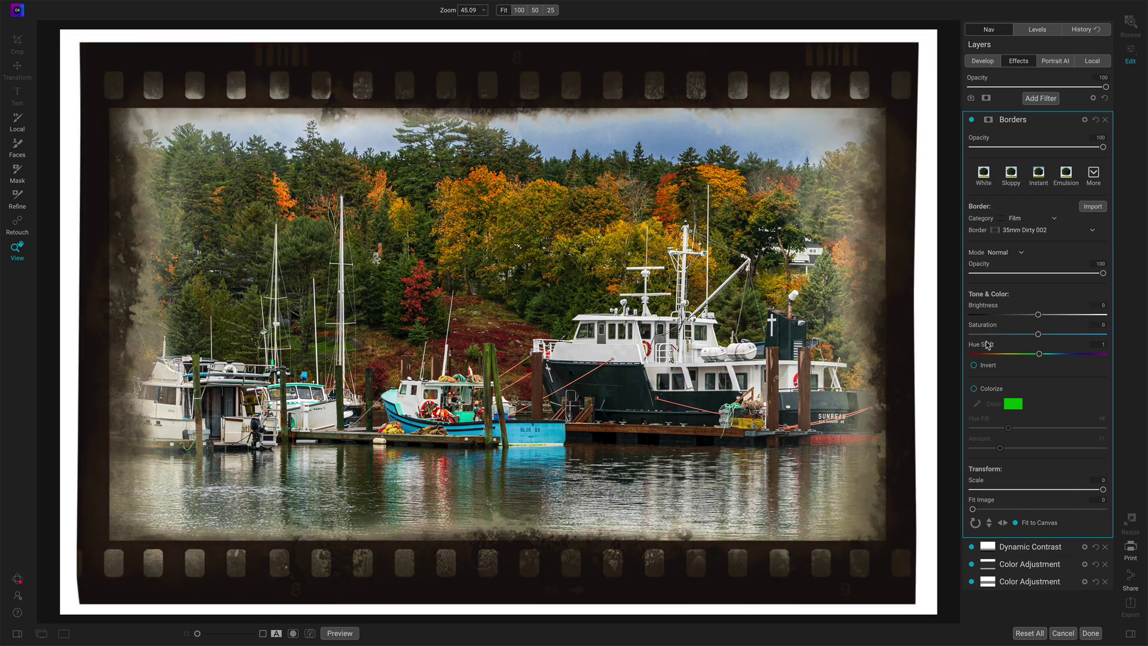
drag(1038, 315, 1058, 315)
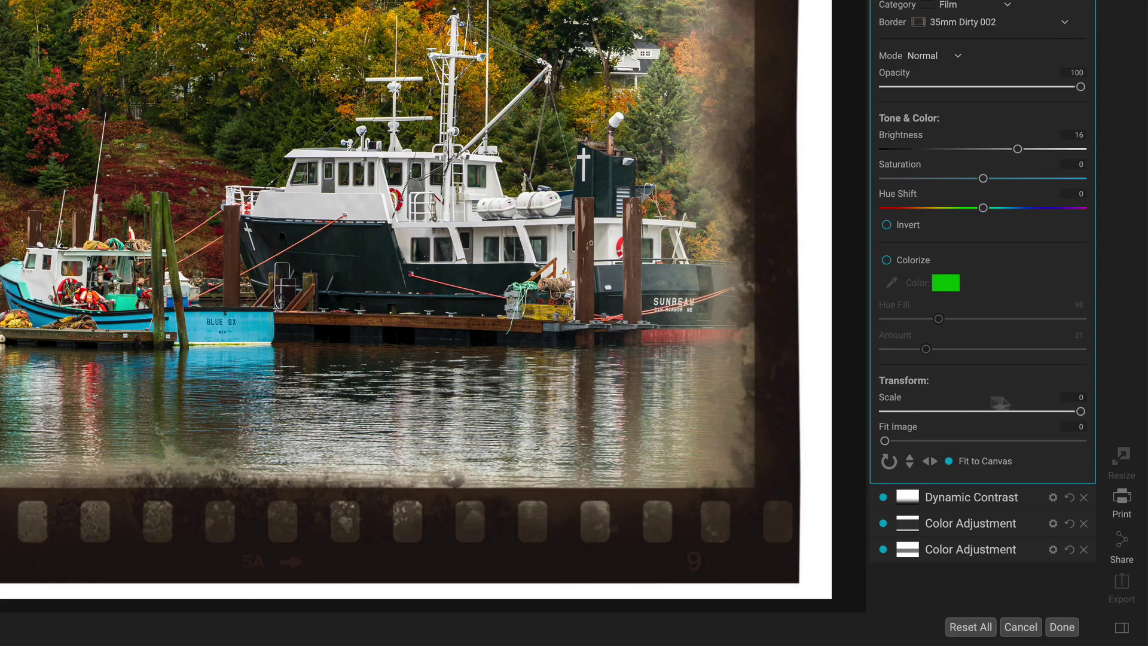
drag(1081, 413, 1012, 414)
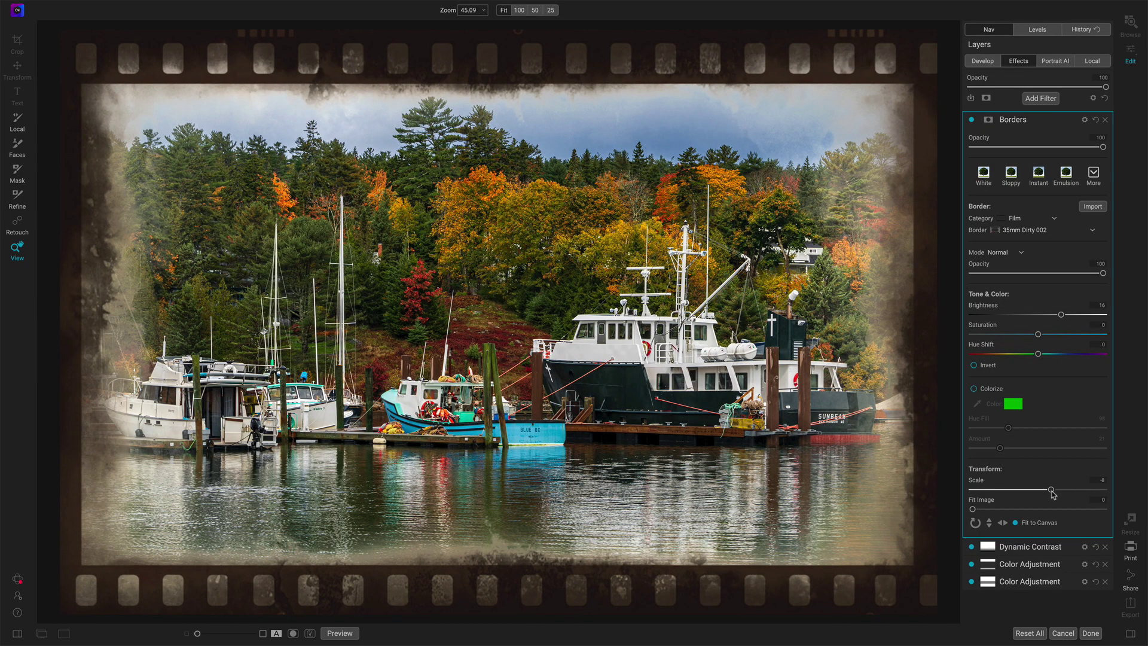
Return the border's Transform Scale to 0 and Fit Image back to 0 after a brief trial
mouse_move(1052, 490)
mouse_down()
mouse_move(1096, 489)
mouse_move(1059, 493)
mouse_up()
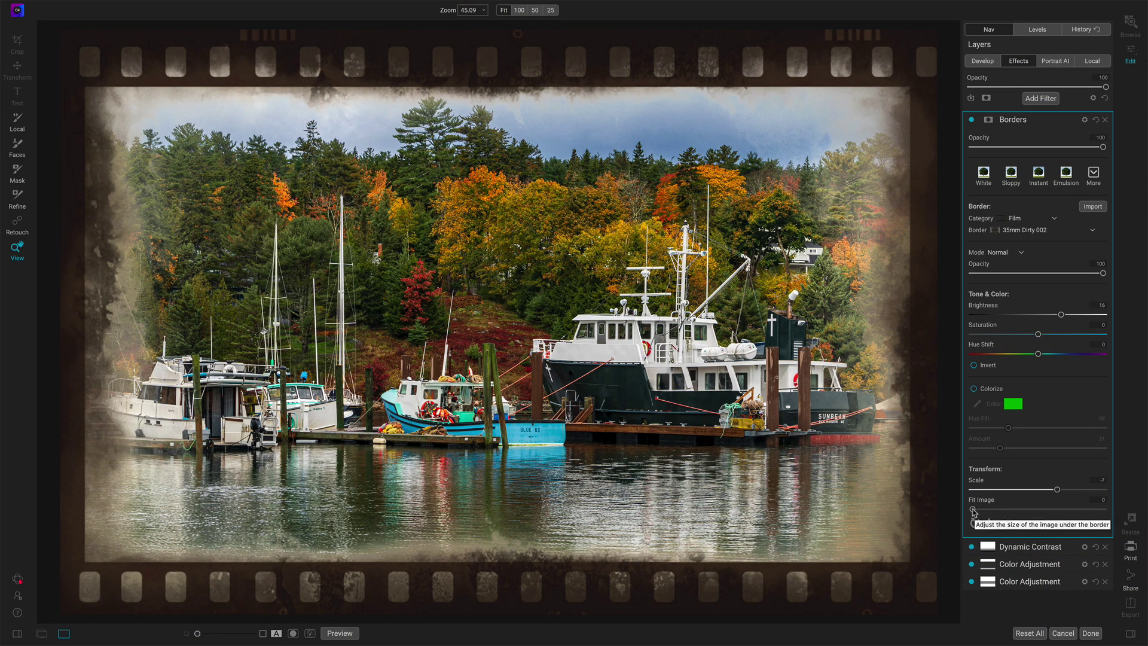
drag(972, 511, 984, 511)
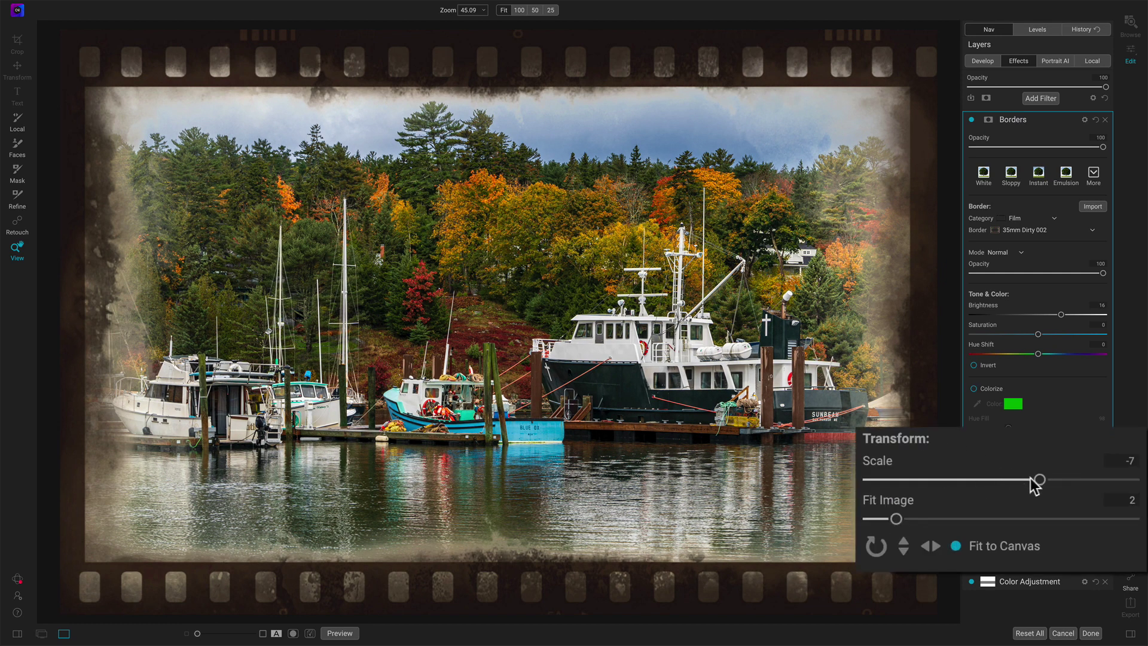
drag(1056, 489, 1103, 489)
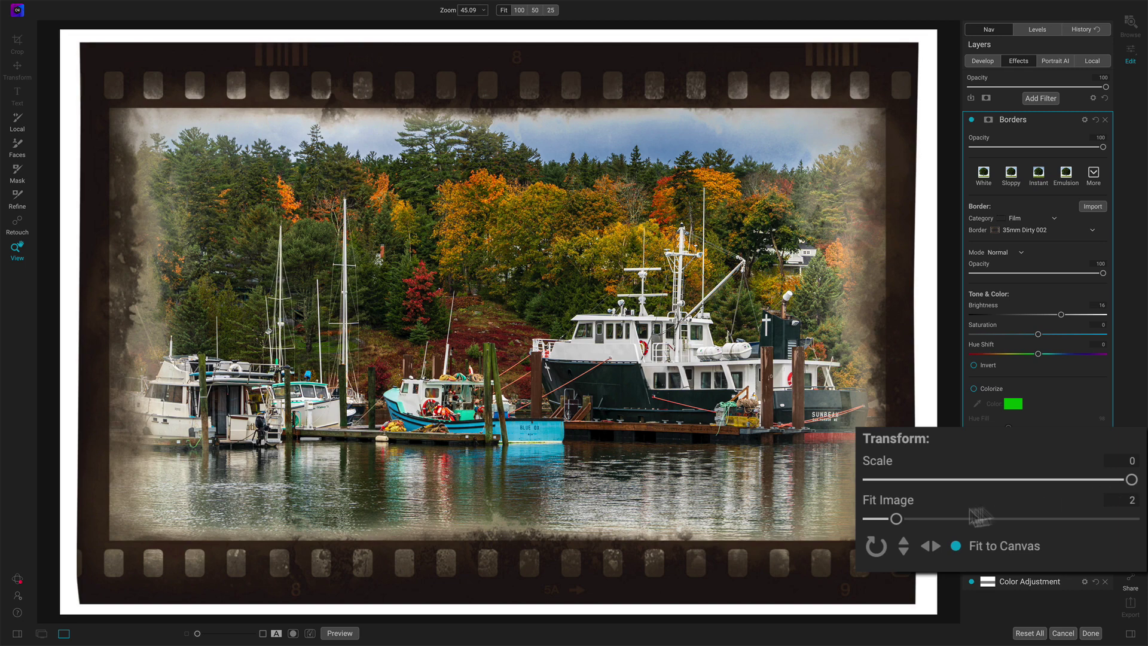
drag(895, 518, 870, 518)
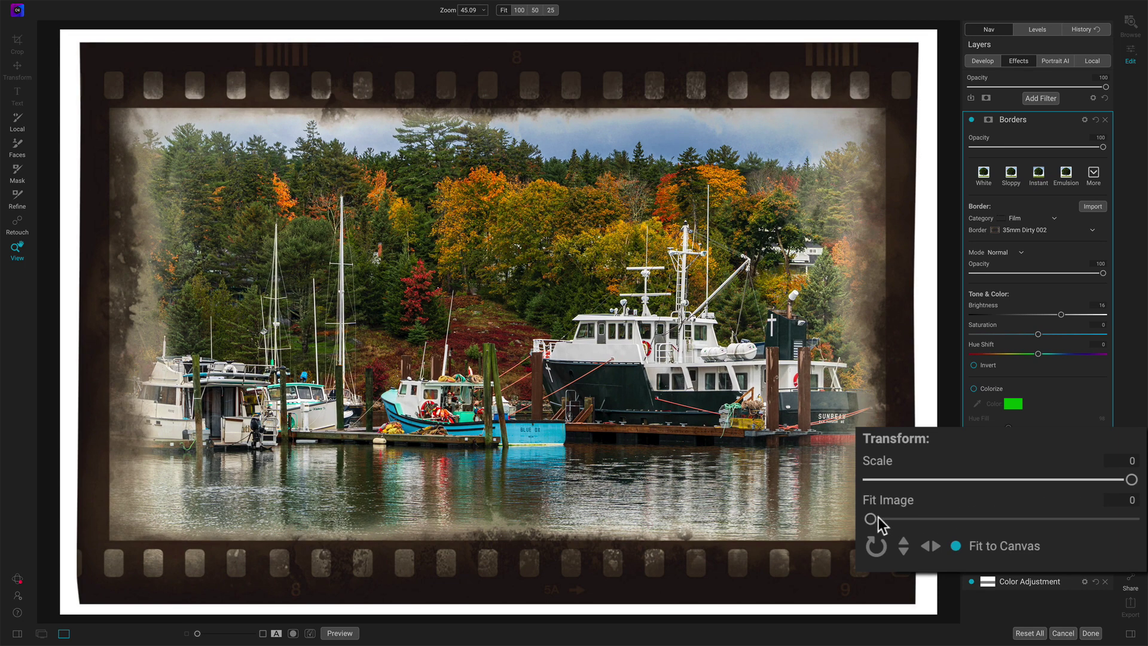
Set Fit Image to 7 and rotate the film border through a full turn back to horizontal
drag(872, 519, 959, 518)
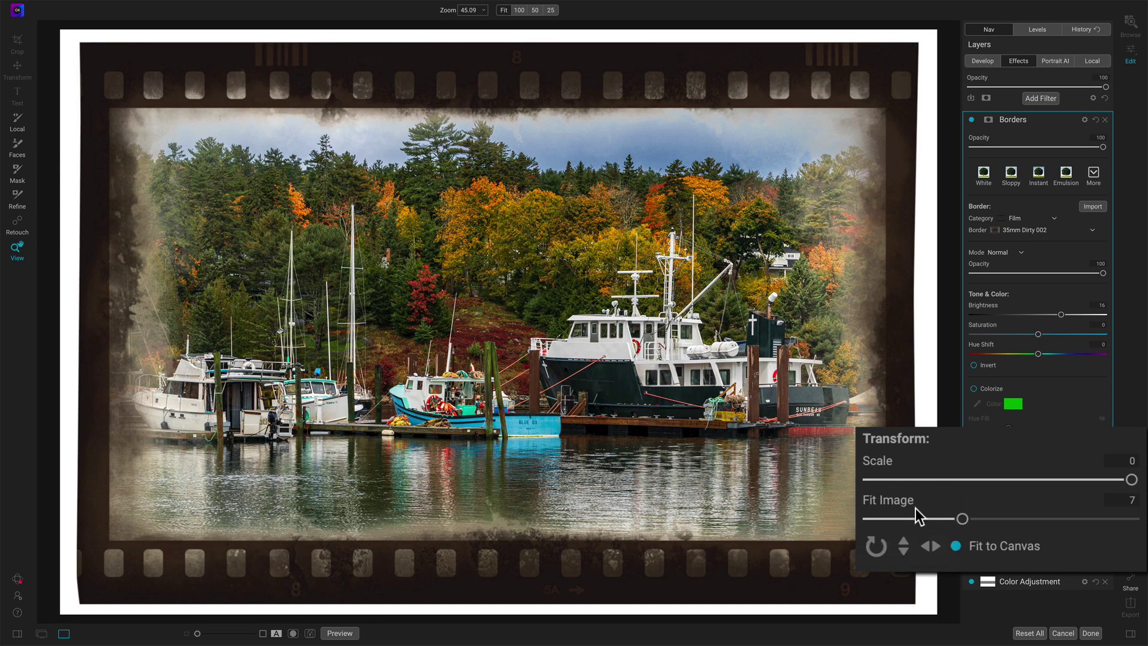
click(876, 548)
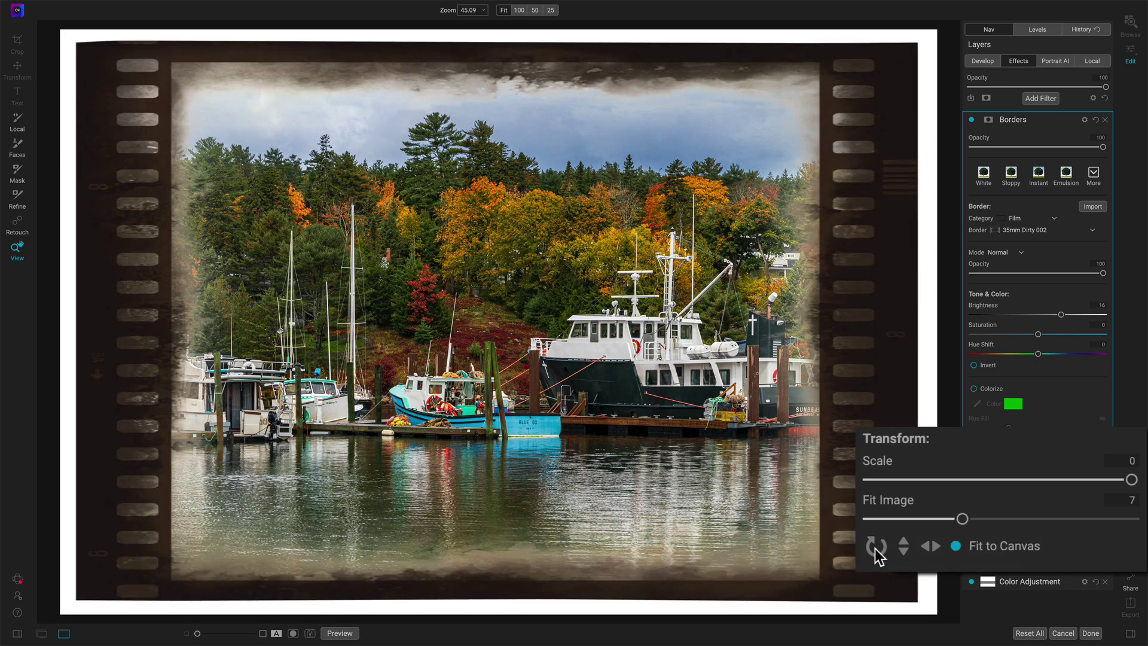
click(875, 548)
click(876, 547)
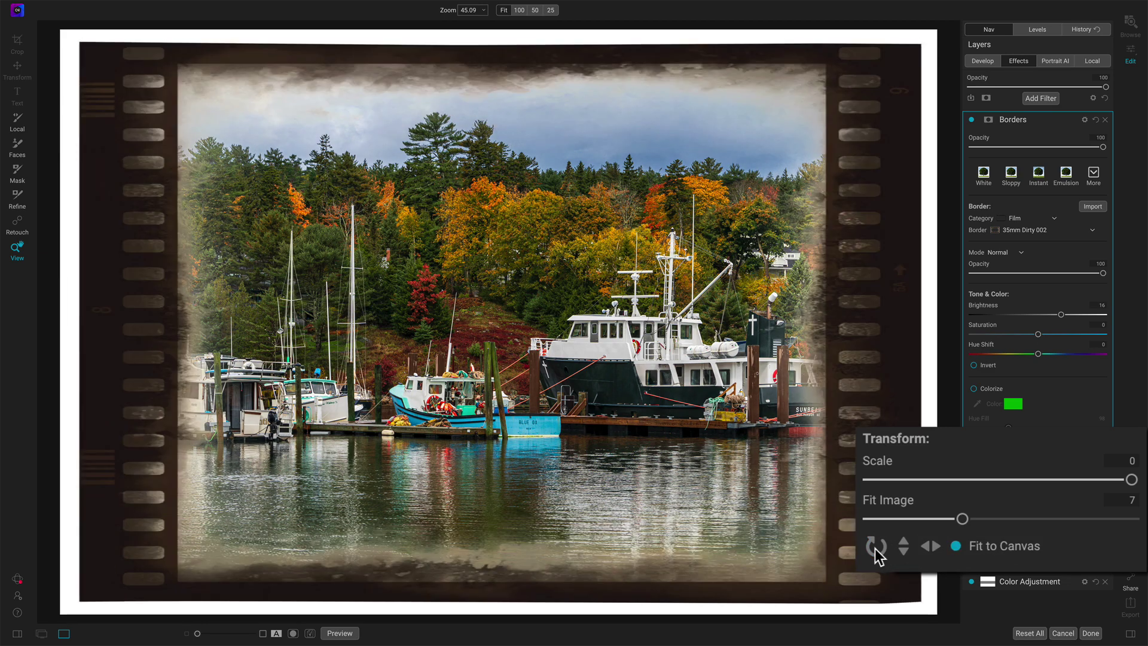
click(875, 548)
Preview vertical and horizontal flips of the film border, reverting each one
click(903, 546)
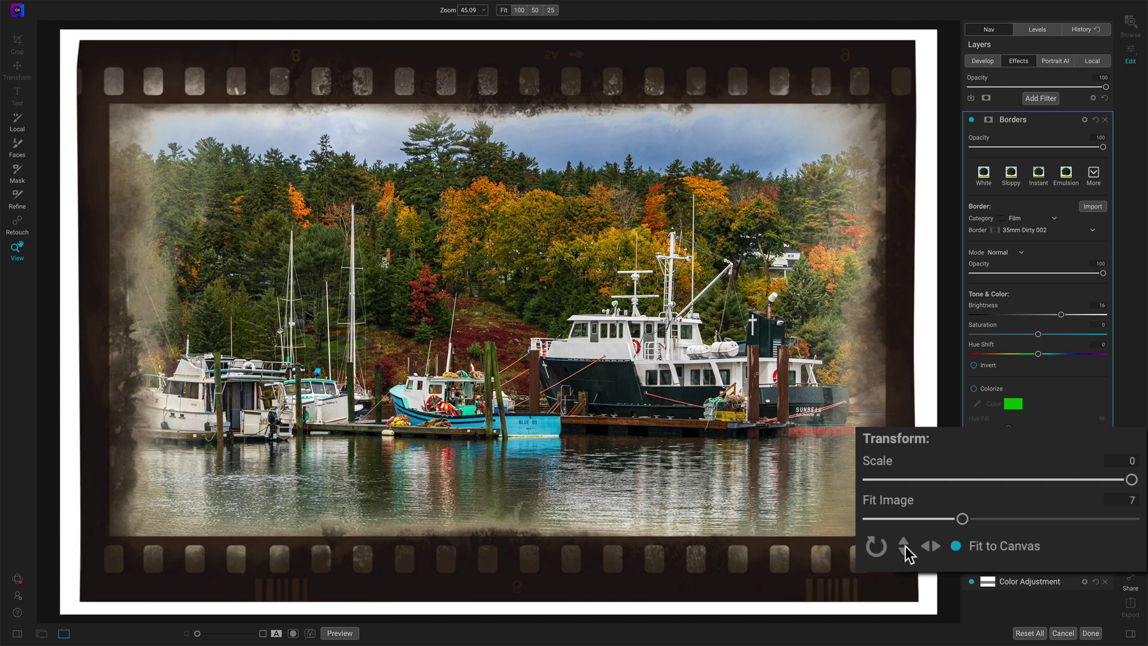
click(903, 545)
click(931, 546)
click(930, 547)
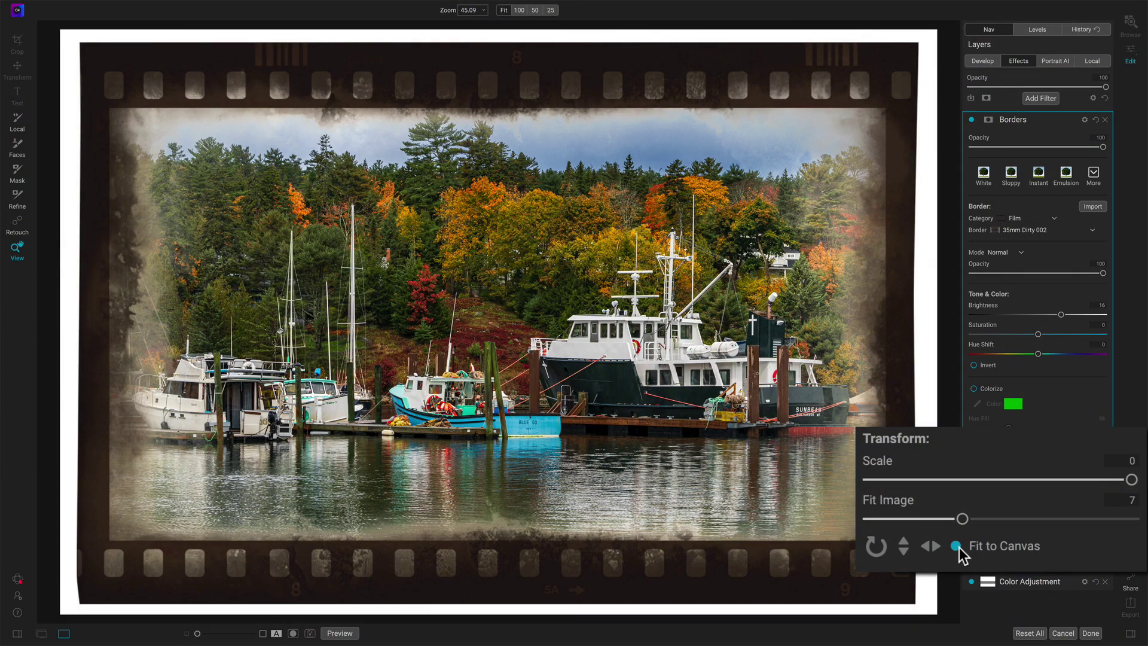
click(957, 547)
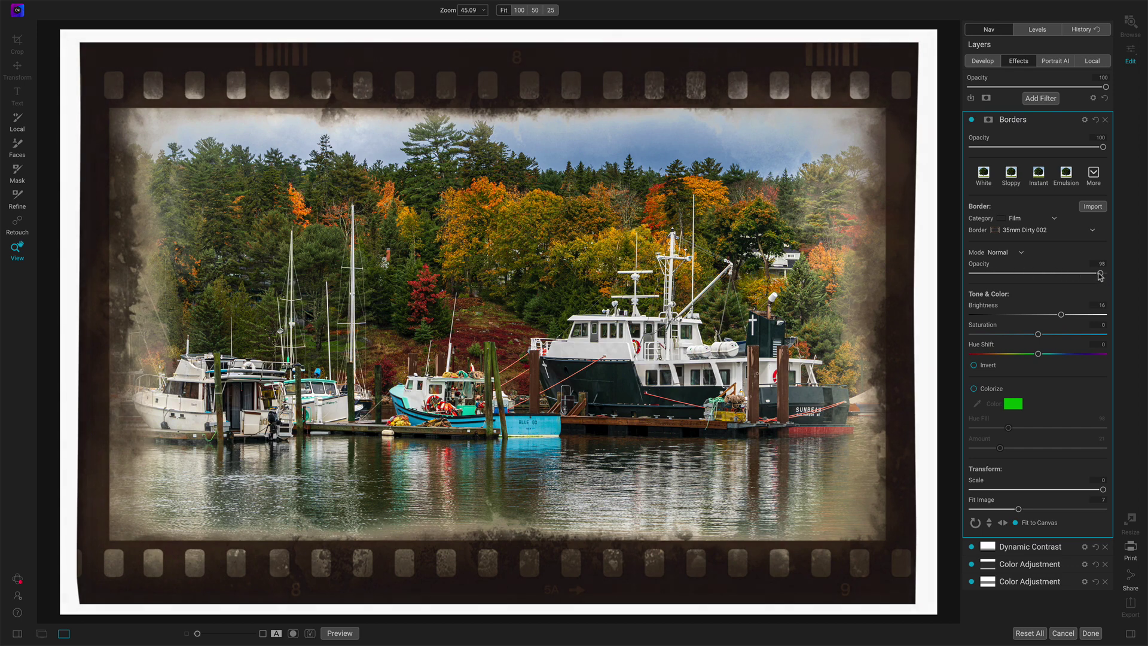
mouse_move(1103, 274)
mouse_down()
mouse_move(1071, 274)
mouse_move(1110, 276)
mouse_up()
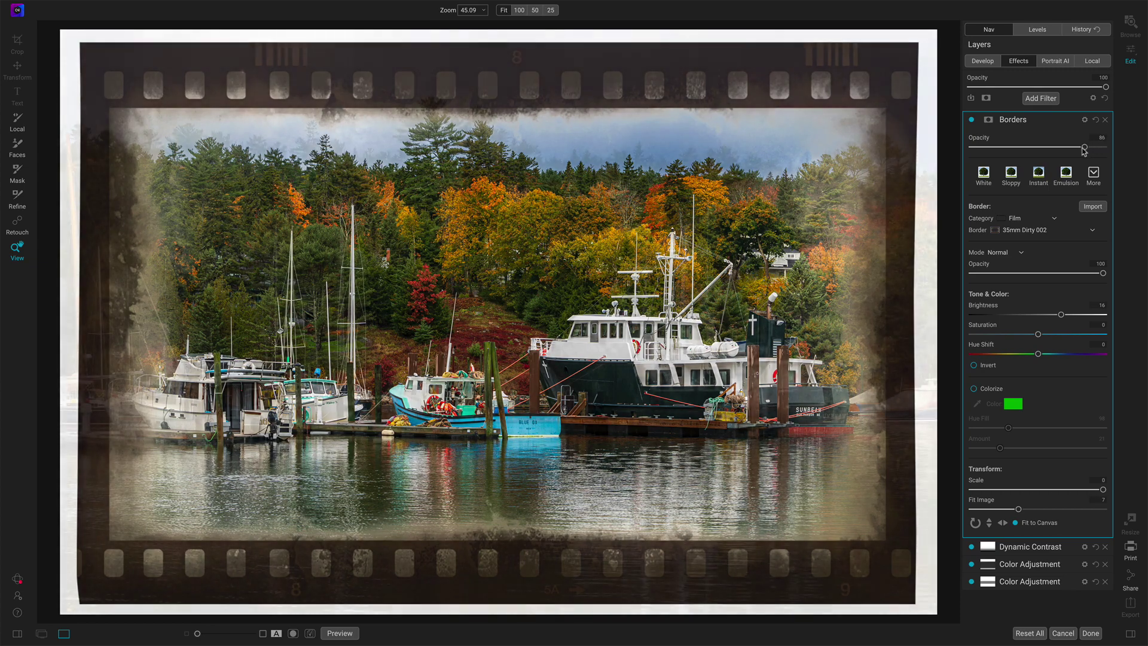
mouse_move(1084, 151)
mouse_down()
mouse_move(1020, 155)
mouse_move(1105, 158)
mouse_up()
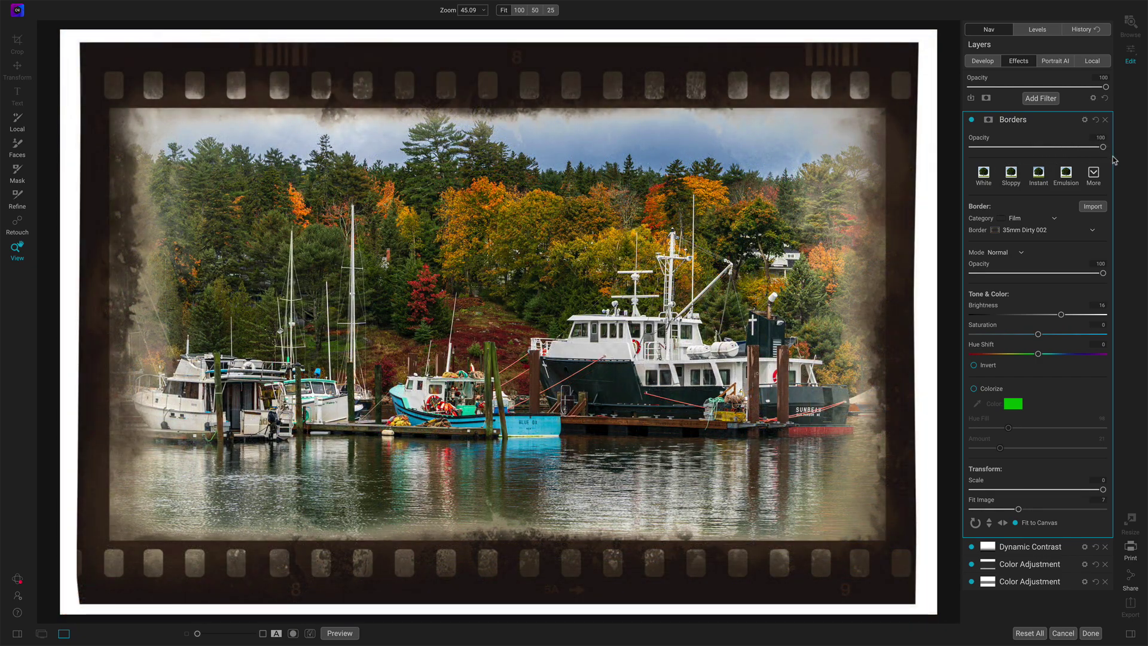